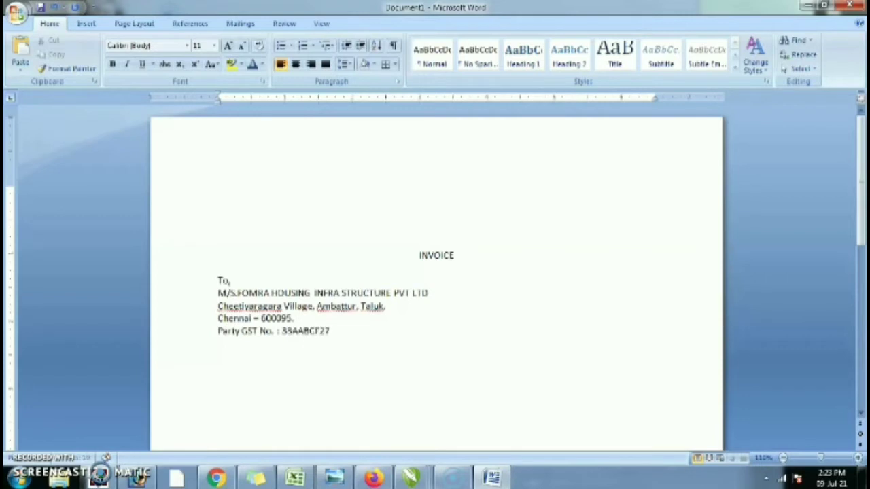
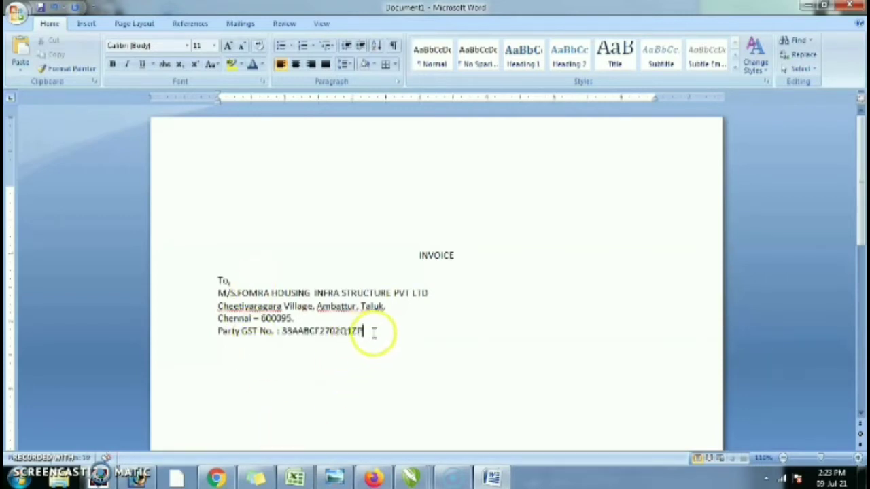
- Finish the party GSTIN and make the whole Party GST No. line bold
left_click_drag(367, 332, 219, 331)
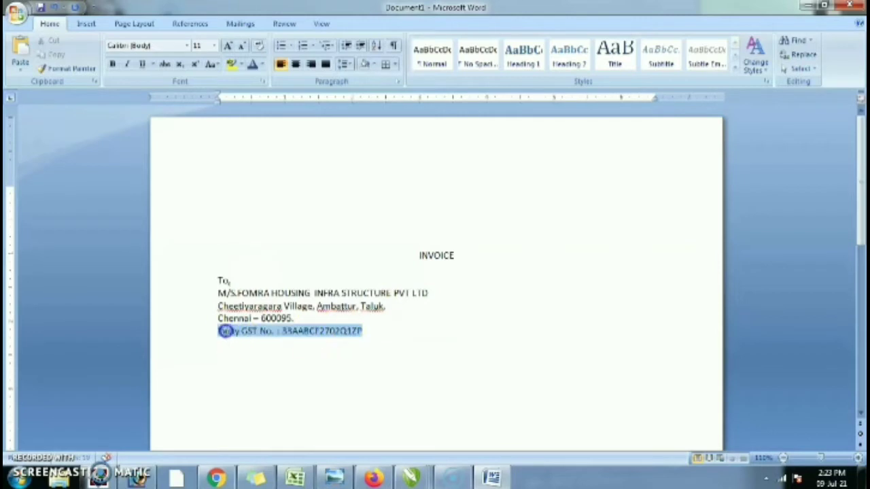
left_click(112, 64)
- Set a ruler tab stop beside the village address line for the invoice details
left_click(383, 331)
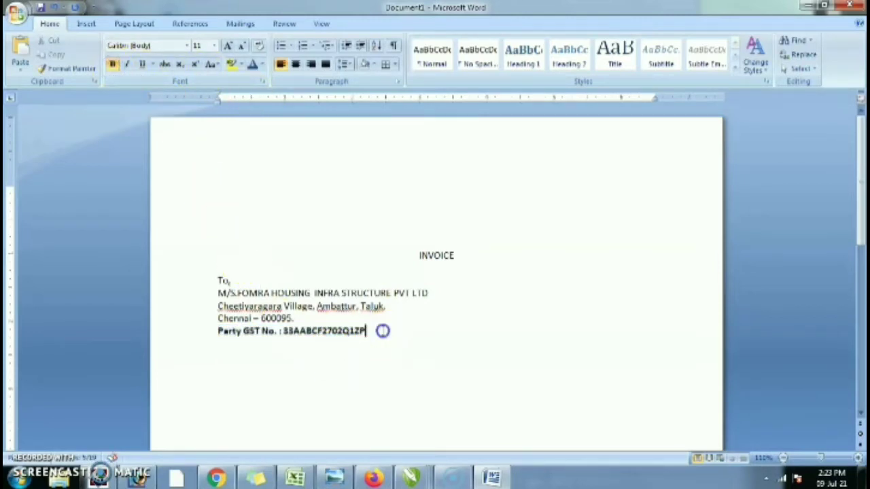
left_click(416, 306)
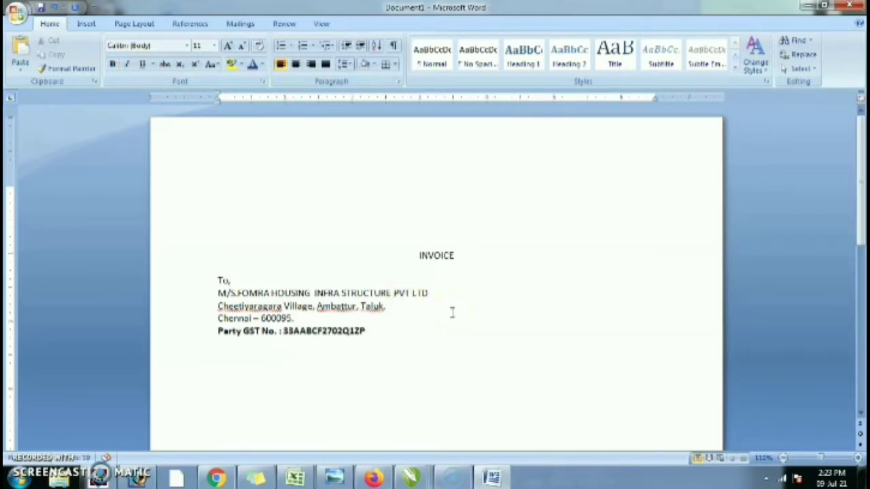
left_click(484, 100)
- Add 'Invoice No. : 01' and 'Date : 08-07-2021' at the tab stops beside the address lines
key("Tab")
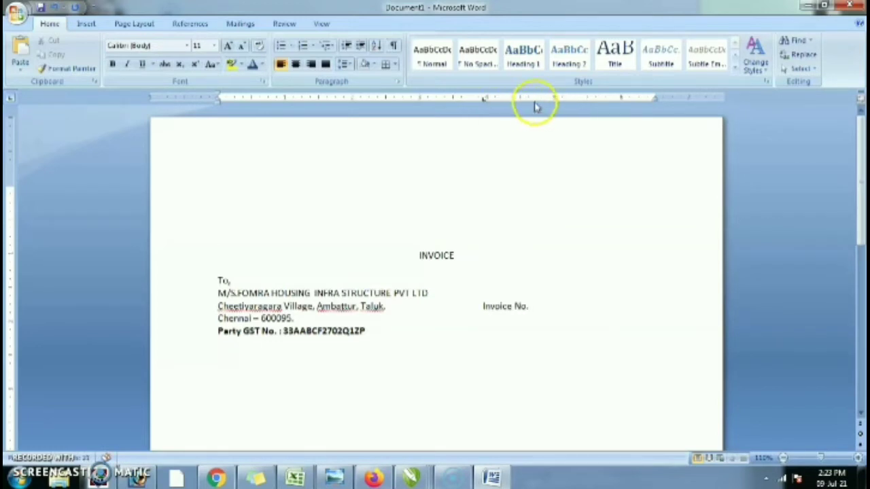
key("Tab")
type("0")
left_click(404, 313)
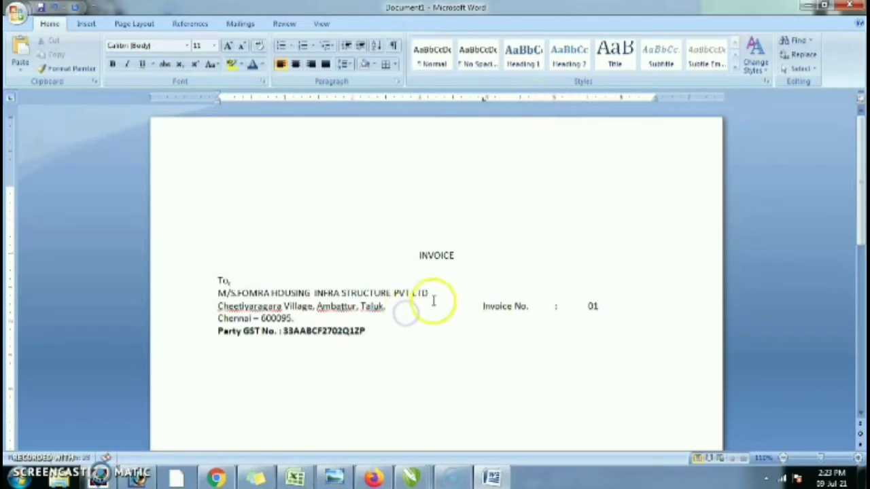
key("Tab")
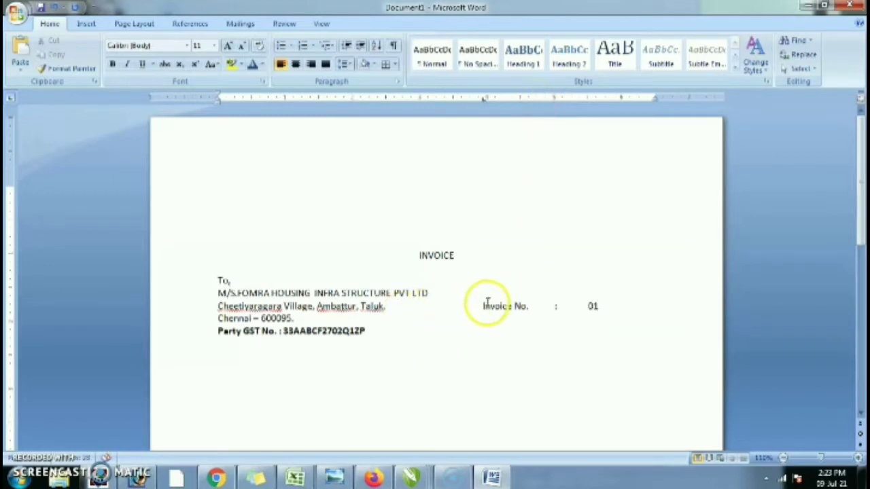
type("Date")
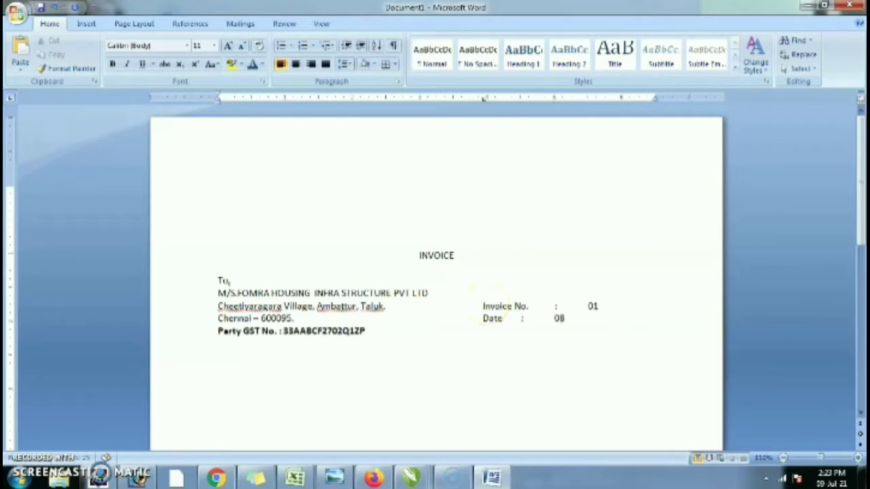
type("\t:\t08-07-2")
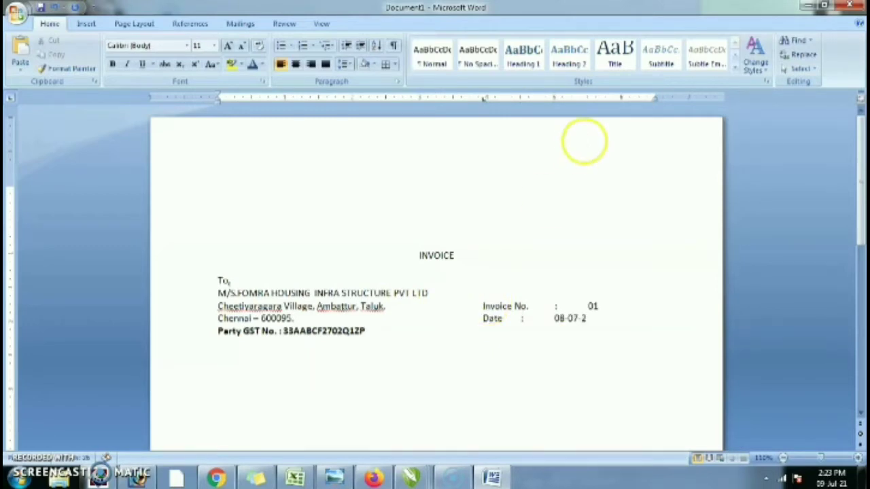
type("021")
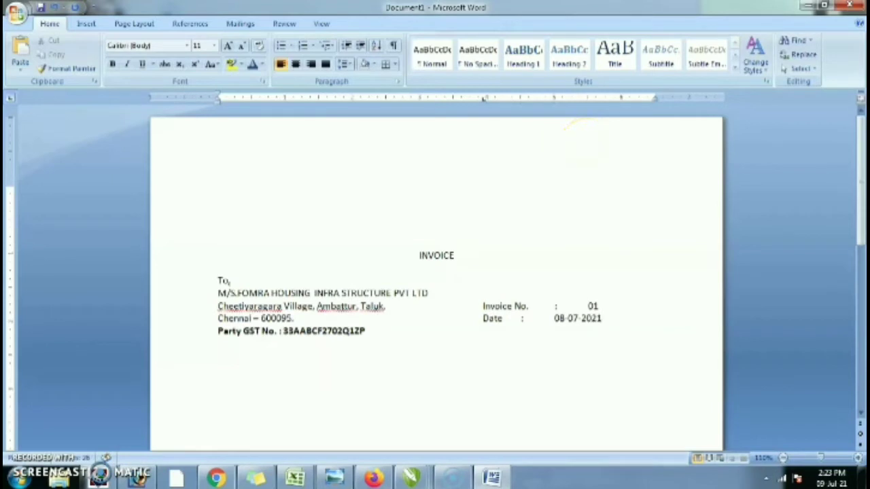
- Add and shift a tab stop so the invoice number and date values line up
left_click_drag(504, 318, 575, 317)
left_click(509, 297)
left_click_drag(506, 299, 585, 318)
left_click(534, 100)
left_click_drag(534, 100, 555, 99)
left_click(616, 297)
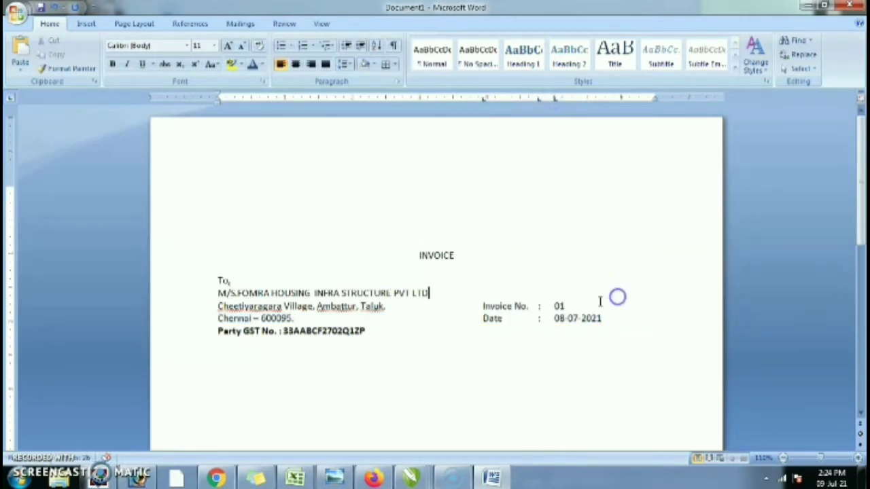
scroll(593, 289, "down", 3)
- Add blank lines below the Party GST No. line and insert a 4-column, 1-row table
left_click(420, 232)
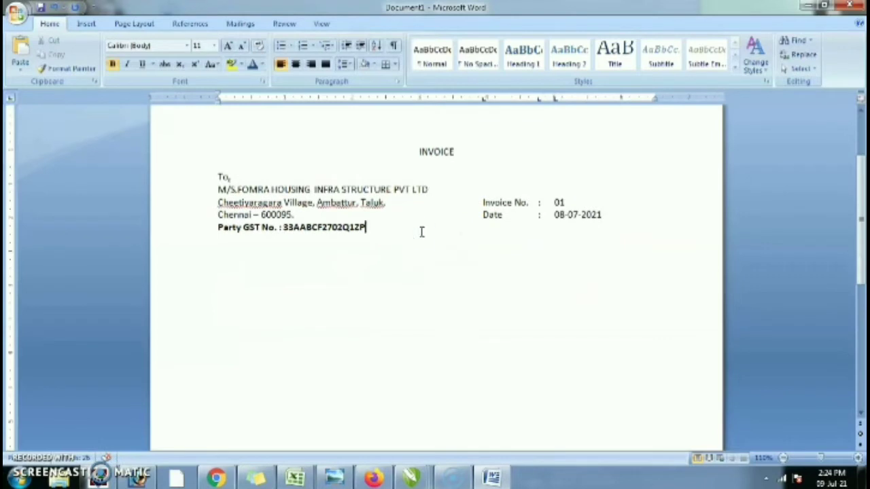
key("Return")
key("Return")
key("Return")
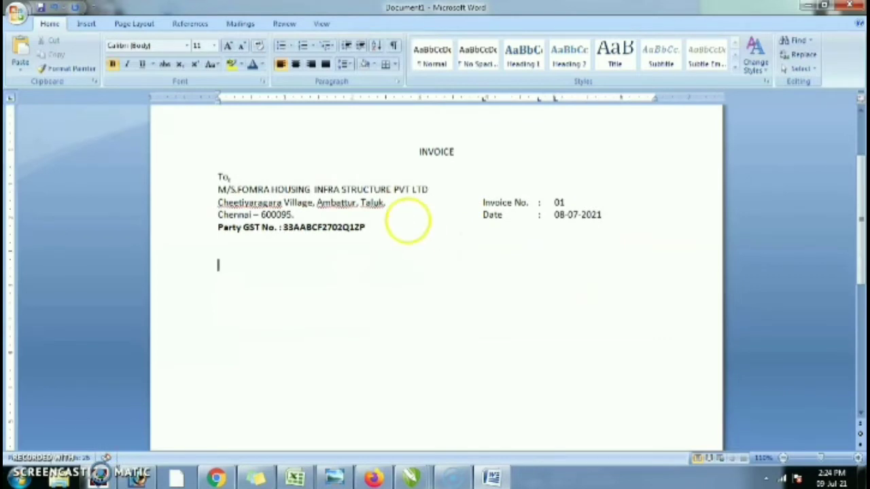
left_click(129, 22)
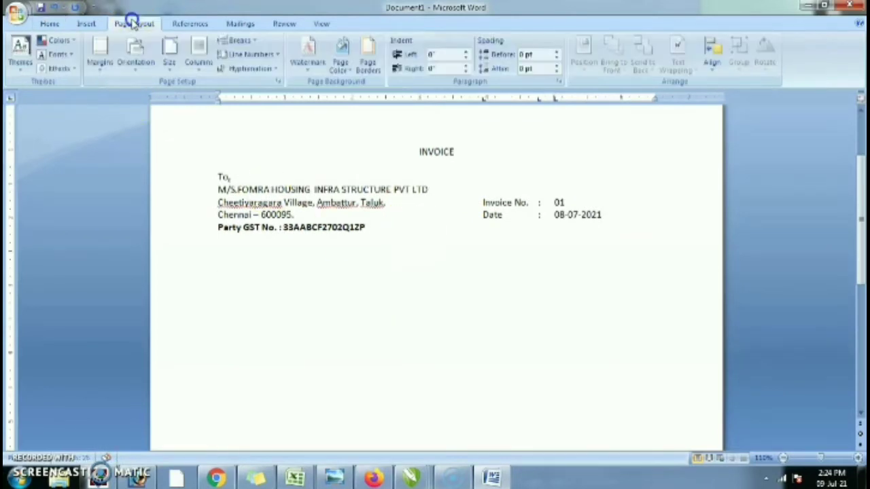
left_click(93, 24)
left_click(107, 58)
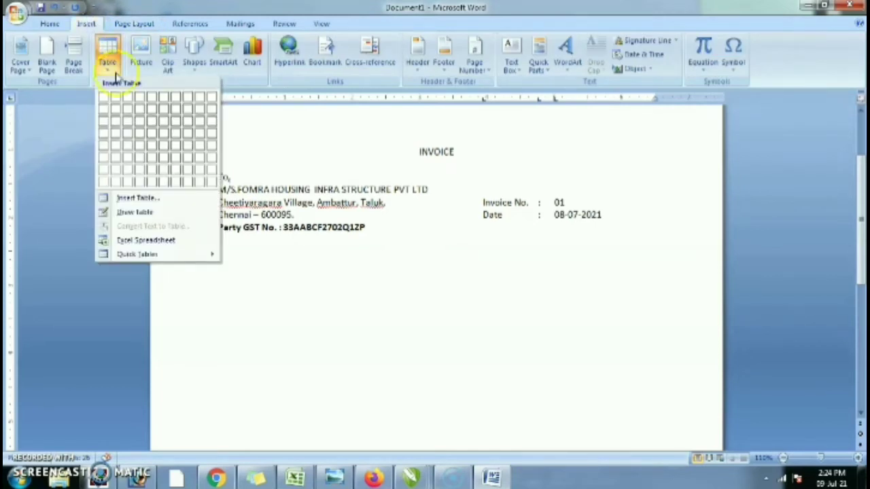
left_click(141, 100)
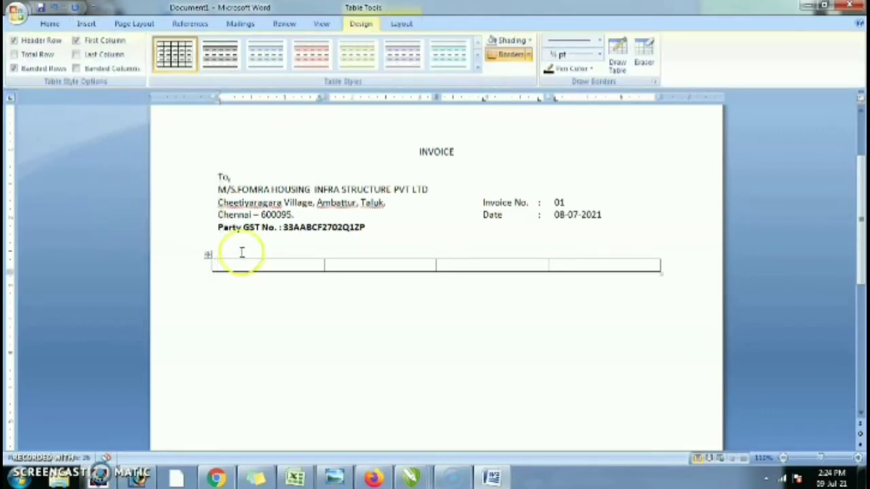
- Type the headings Description, Qty, Rate and Amount across the table's first row
type("Description")
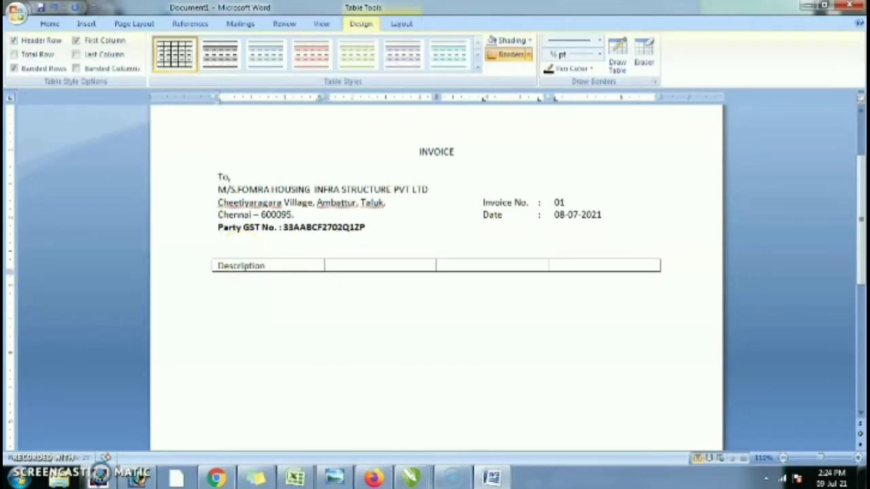
key("Tab")
type("Qty")
key("Tab")
type("Rate")
key("Tab")
type("Am")
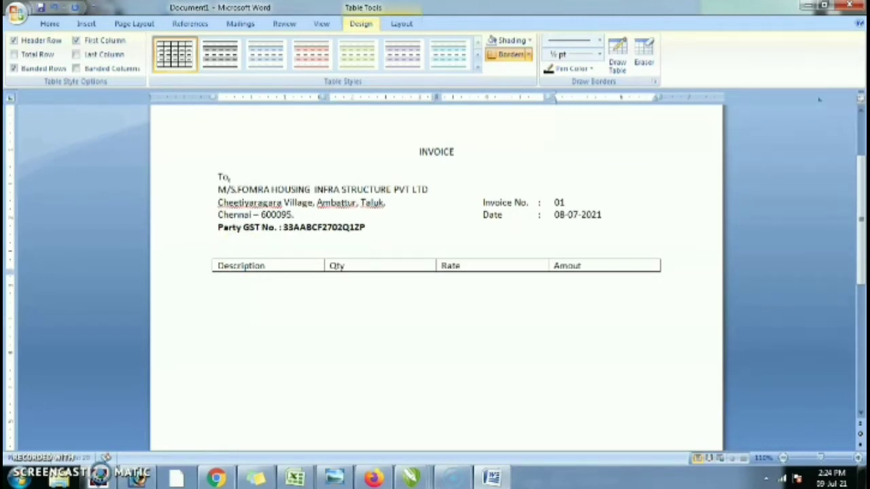
type("ou")
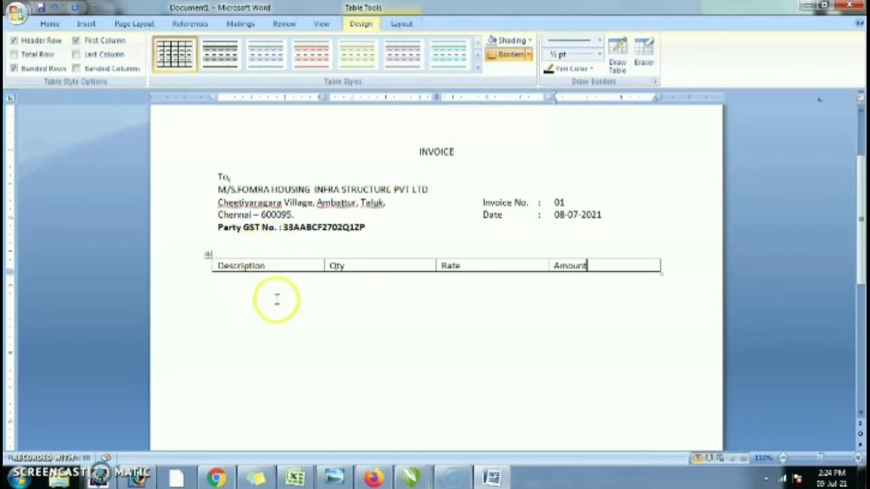
- Resize the columns, widening Description, Qty and Rate
left_click_drag(325, 266, 366, 265)
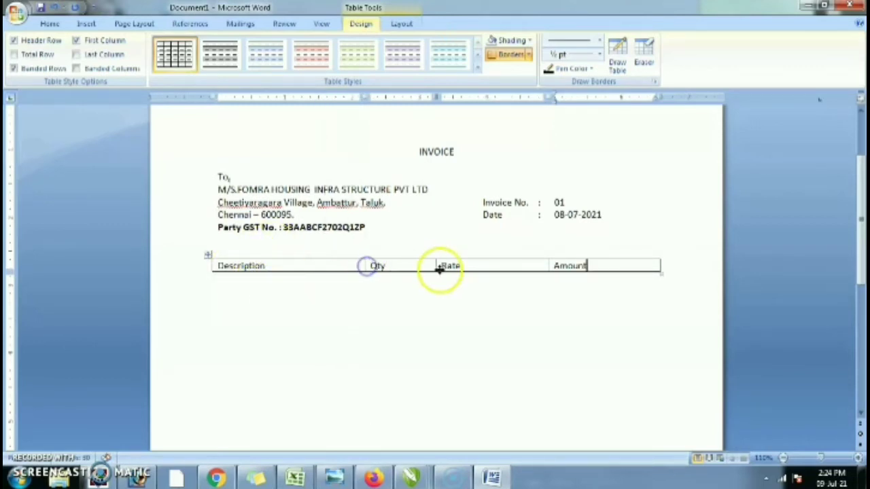
left_click_drag(436, 264, 491, 266)
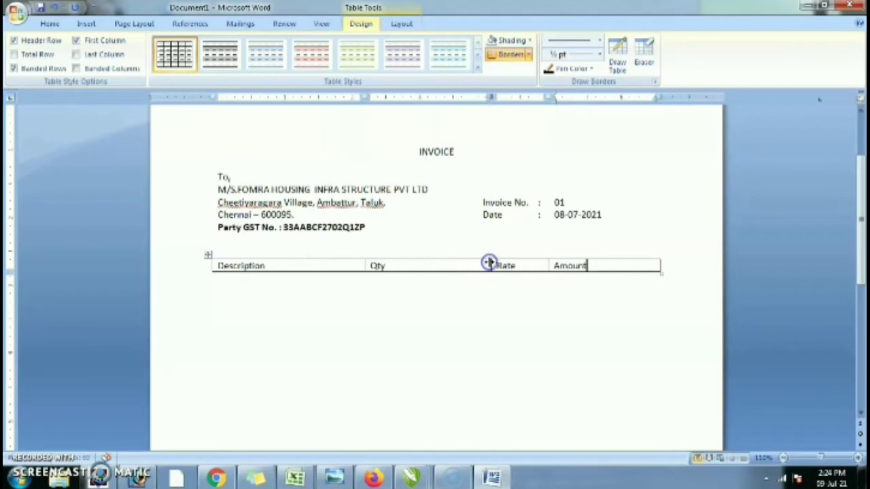
left_click_drag(544, 264, 584, 264)
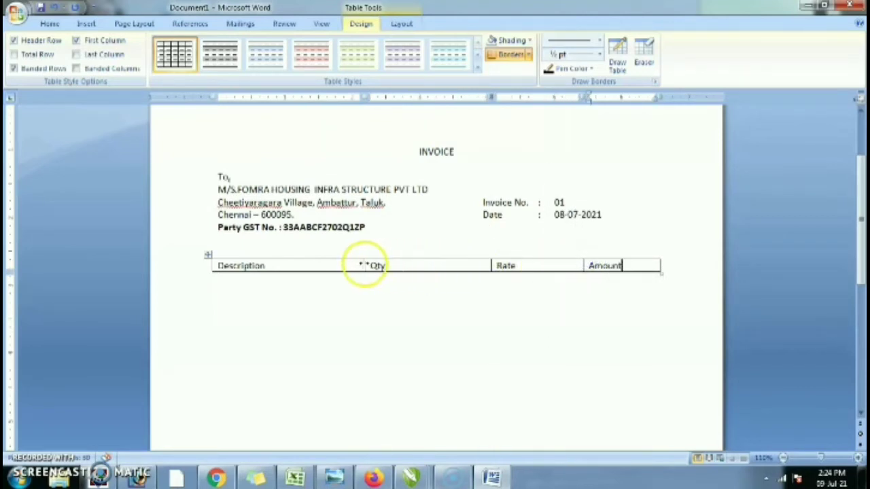
left_click_drag(365, 265, 411, 263)
- Make the header row bold, centred and 12 pt, then add an empty row below
left_click_drag(641, 264, 206, 261)
left_click(49, 23)
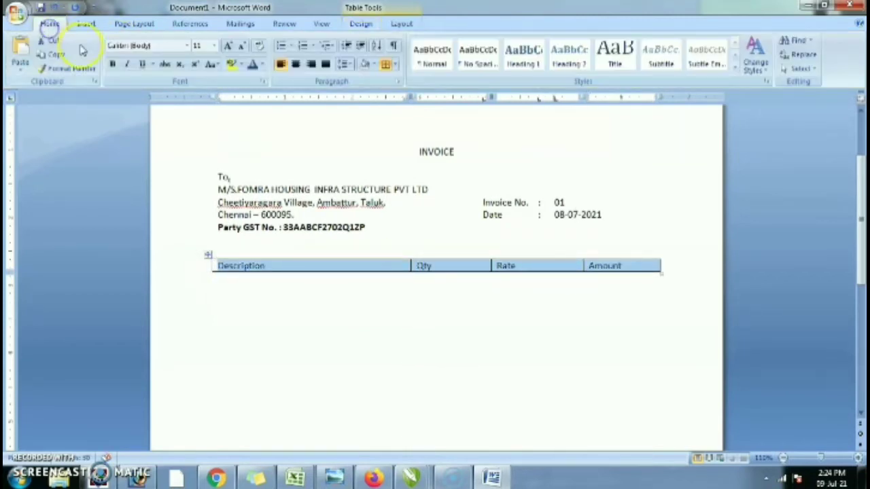
left_click(111, 65)
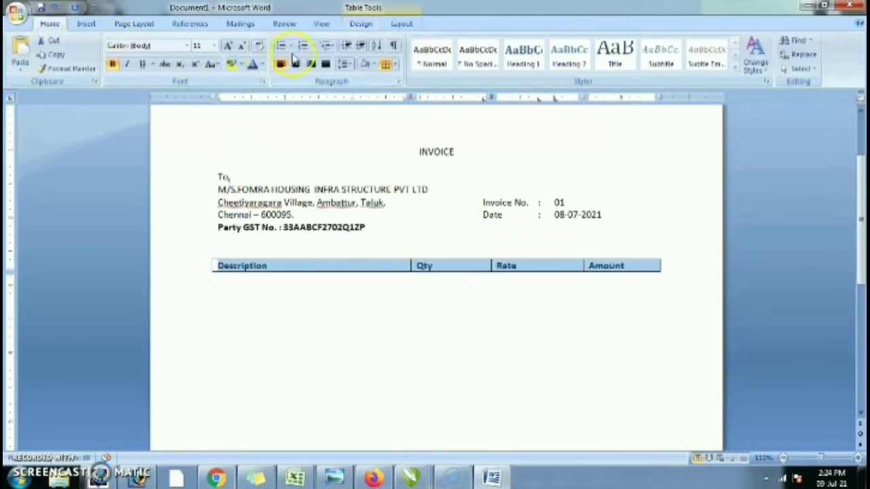
left_click(295, 64)
left_click(228, 45)
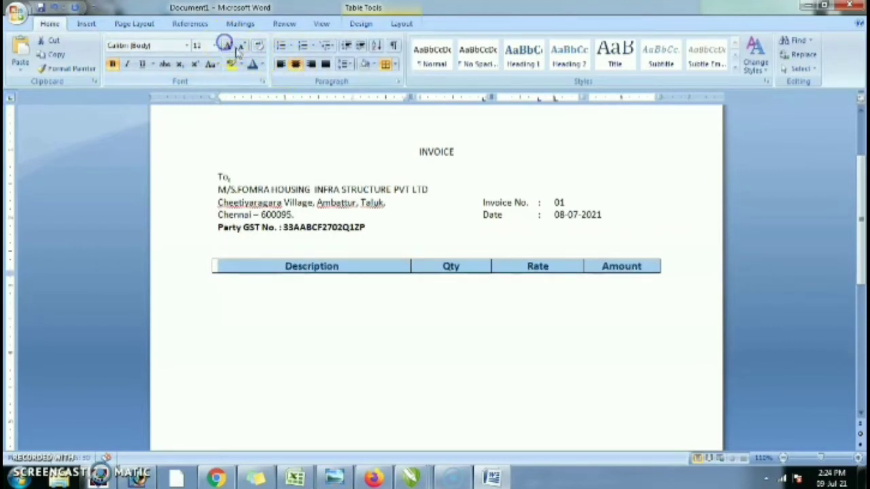
left_click(659, 267)
key("Return")
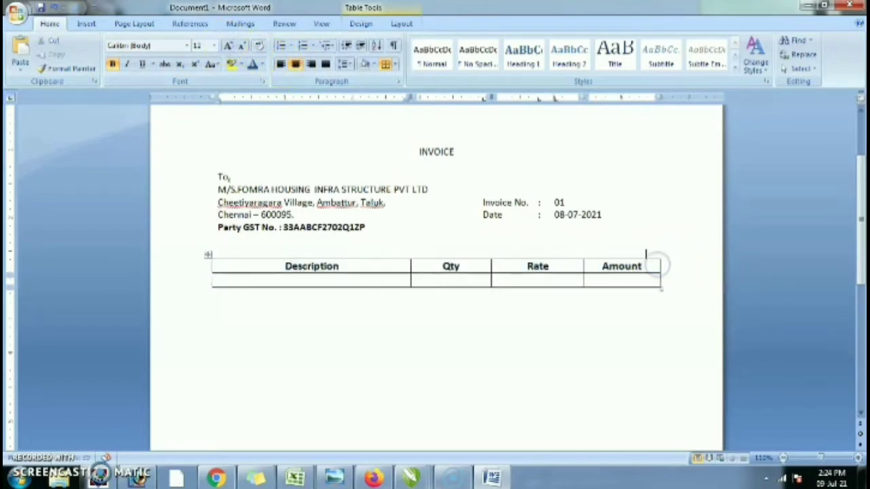
- Type 'MS GRILLS WINDOWS' left-aligned in the Description cell
type("MS")
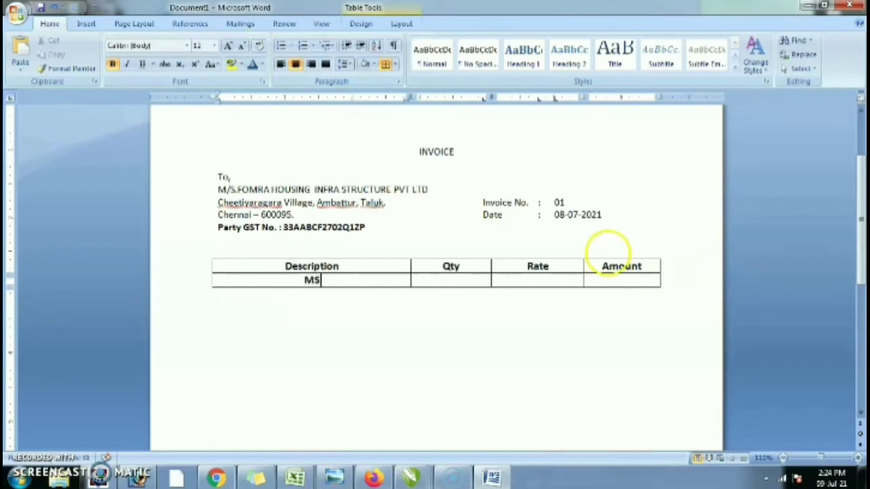
key("ctrl+l")
type("GRILLS WIN")
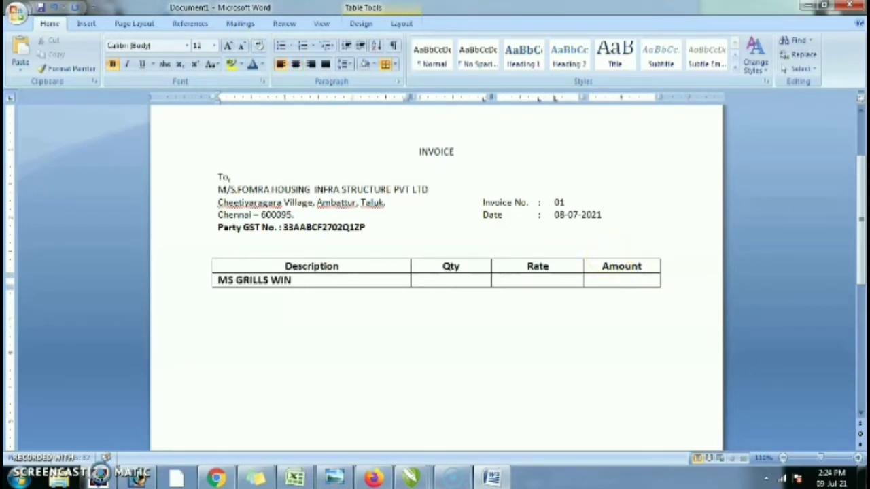
type("DOS")
key("BackSpace")
type("W")
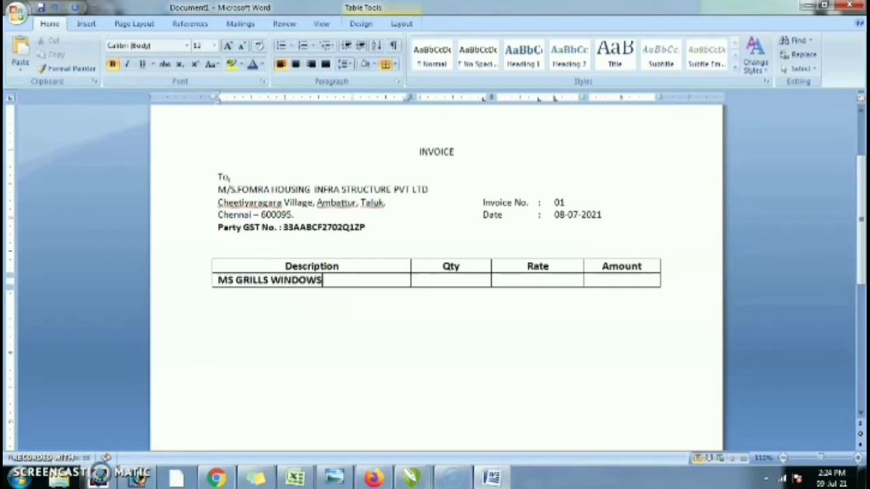
type("S")
key("Return")
- Add description lines: Supply of Windows Using 25mm, 25*6mm Flat with 10mm Square Rods
type("Sup")
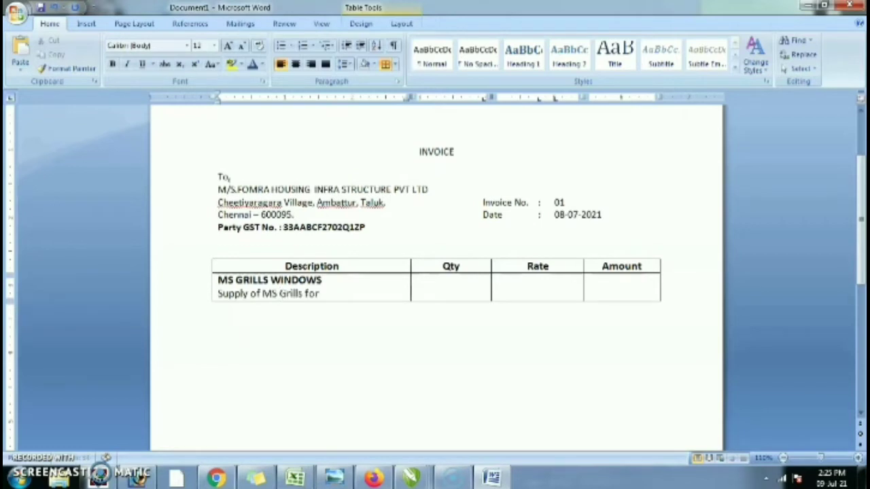
key("Return")
type("Window")
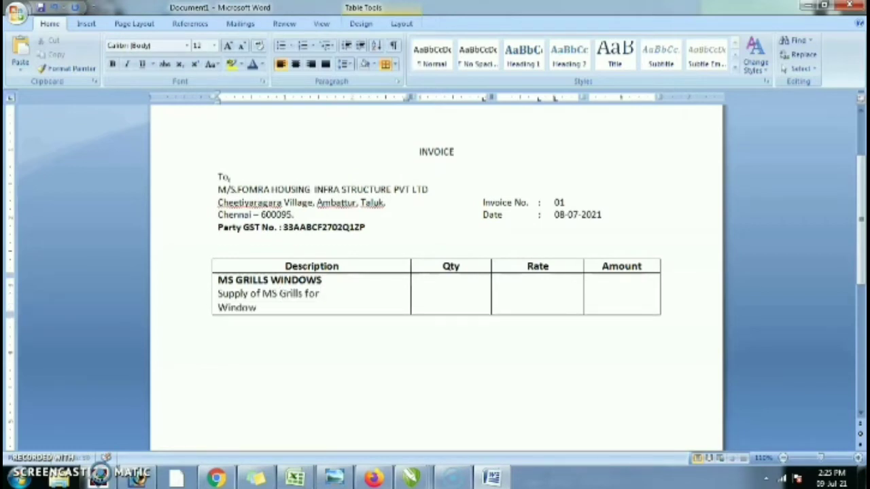
type("s Using 25")
key("BackSpace")
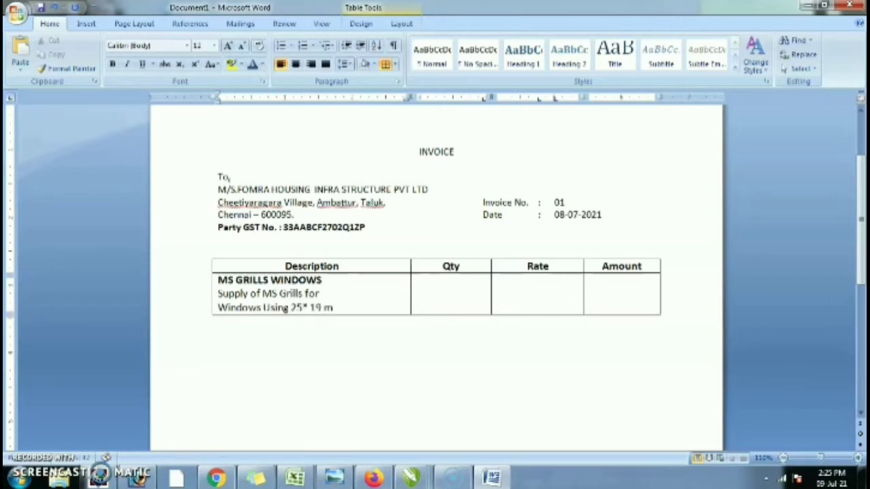
key("BackSpace")
key("BackSpace")
type("mm")
key("Return")
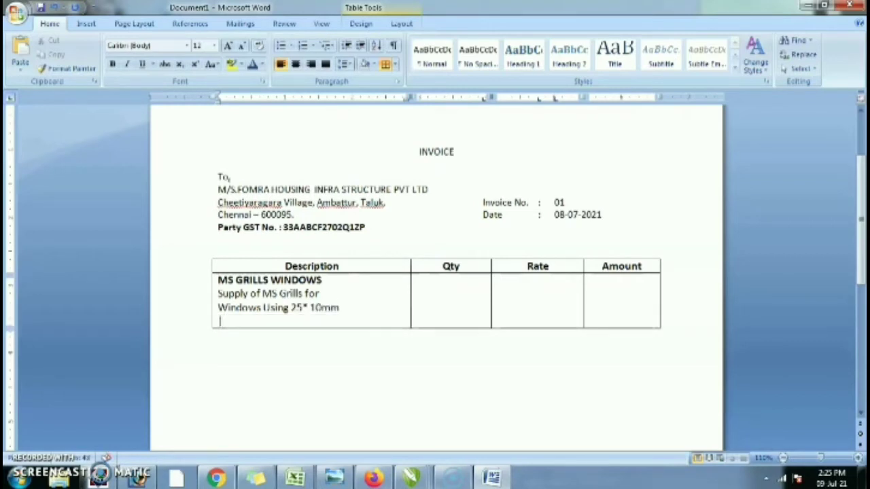
type("25*6mm Flat")
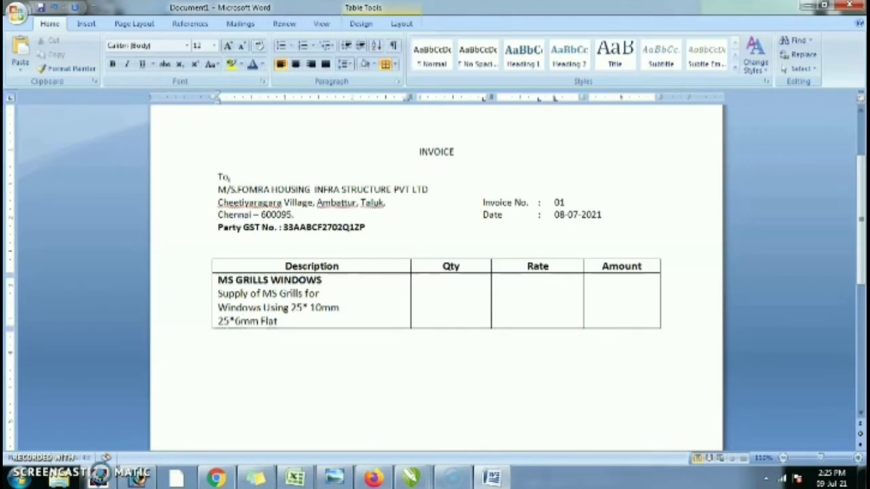
type(" with 10mm")
key("Return")
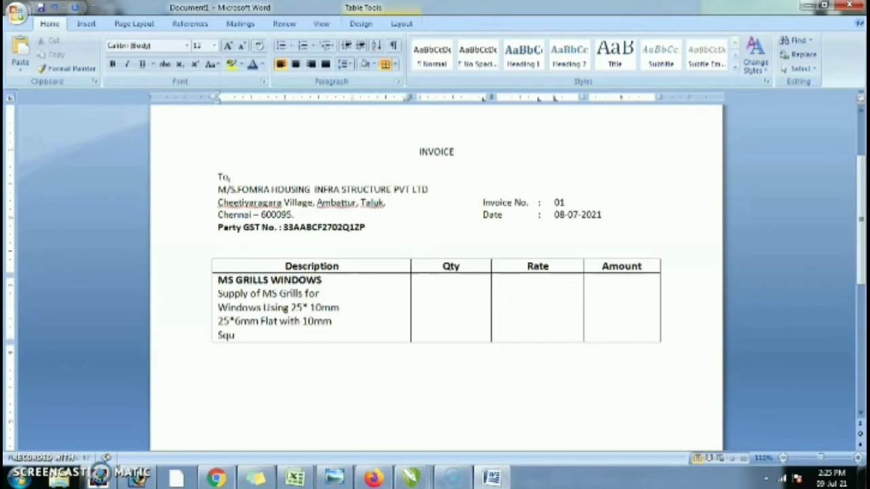
type("Square Rods")
- Enter 2970 KG, 90.00 and 267300.00 in Qty, Rate and Amount, unbolded
key("Tab")
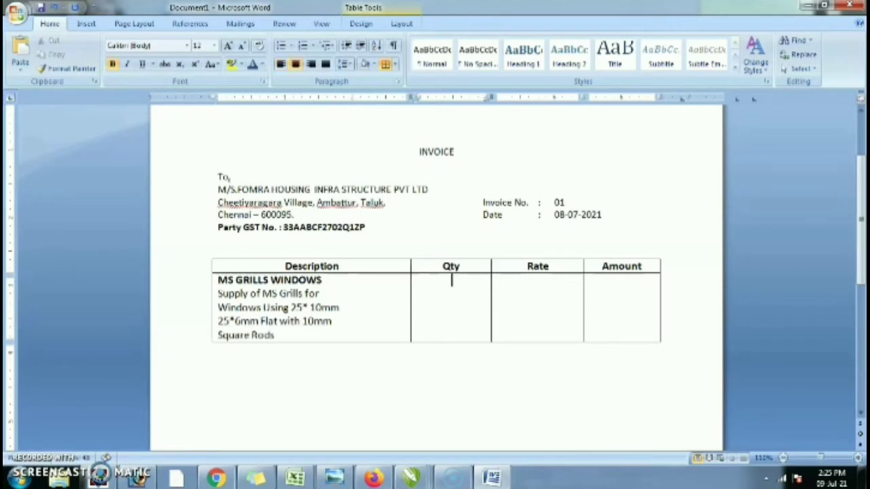
type("2970 KG")
key("Tab")
type("9")
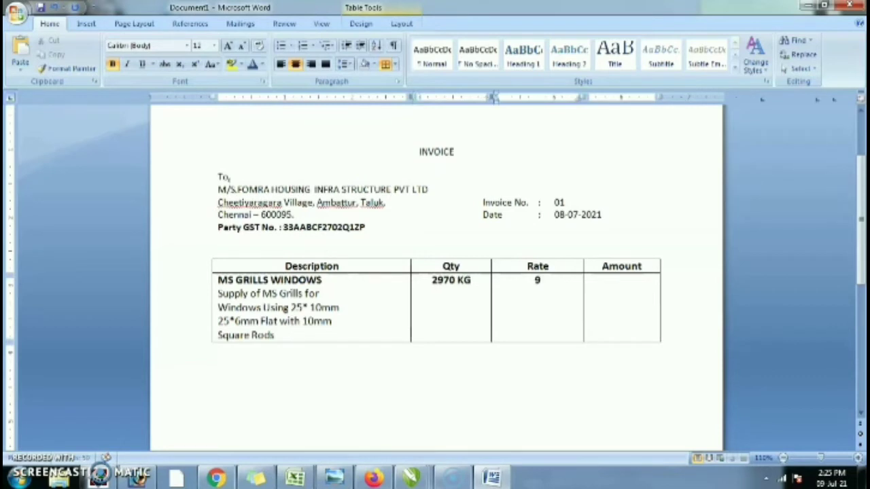
type("0.00")
key("Tab")
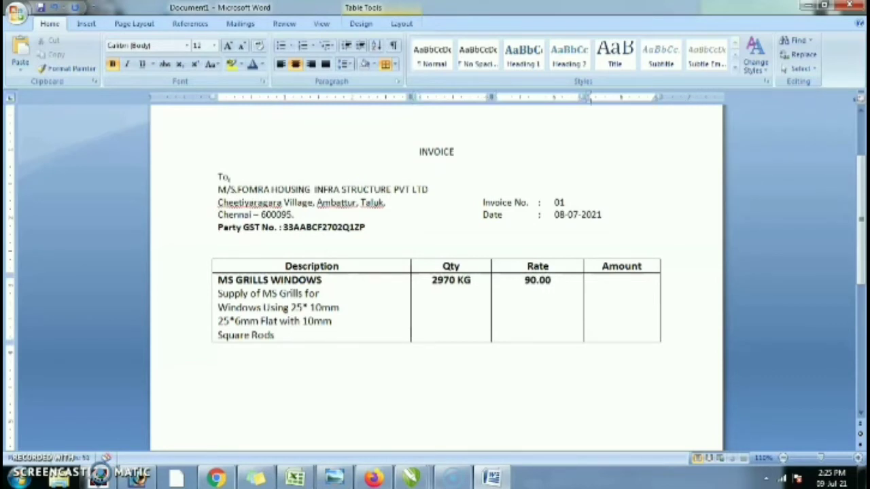
type("267300.00")
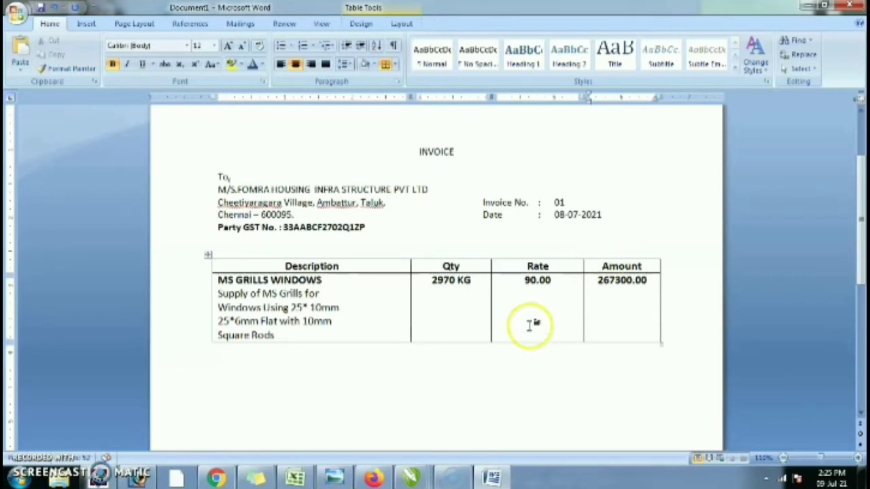
left_click(431, 278, "shift")
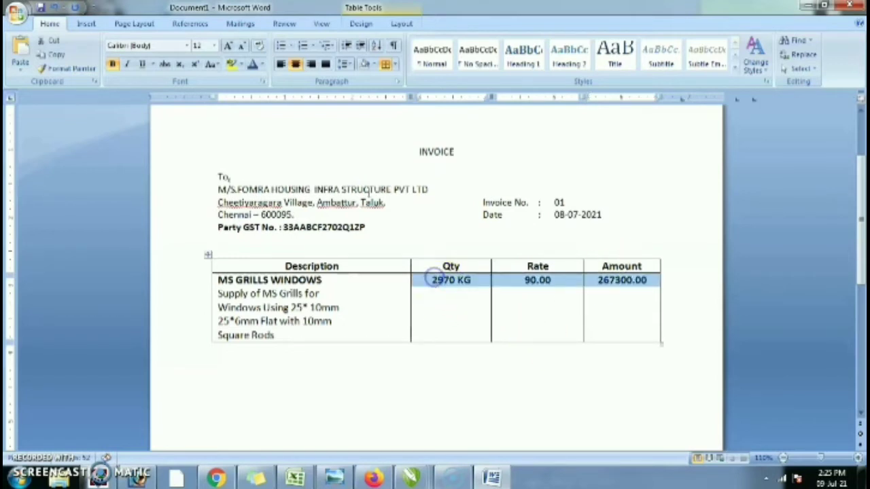
left_click(113, 64)
- Lower the quantity, rate and amount figures beside the description lines
left_click(428, 279)
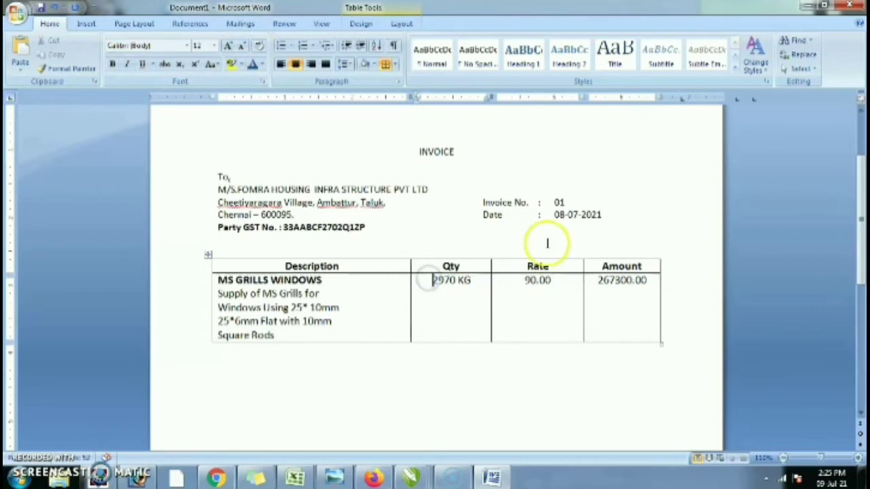
key("Return")
key("Return")
left_click(517, 290)
key("Return")
key("Return")
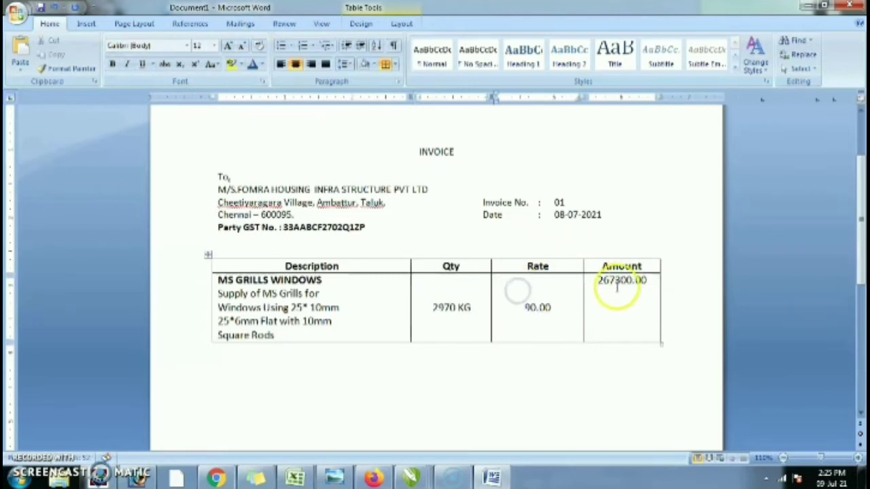
left_click(598, 279)
key("Return")
key("Return")
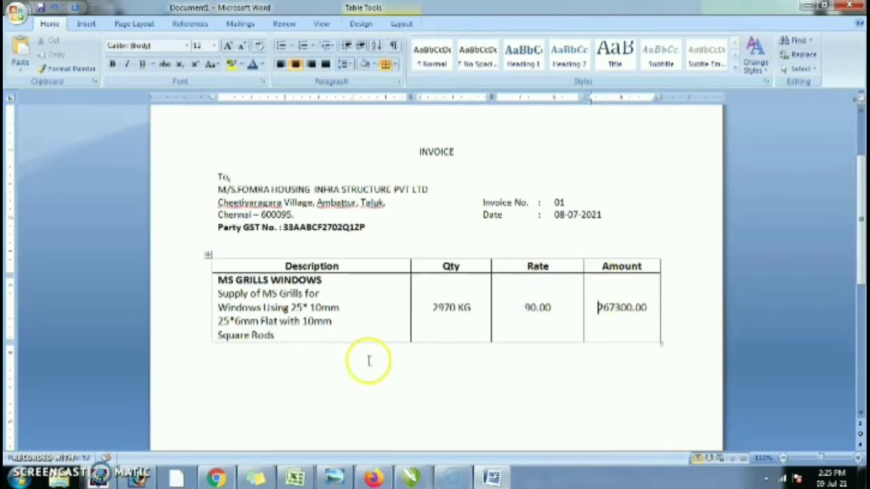
- Add blank lines after Square Rods to make the item row much taller
left_click(322, 338)
key("Return")
key("Return")
key("Return")
key("Return")
key("Return")
key("Return")
key("Return")
key("Return")
scroll(363, 349, "down", 6)
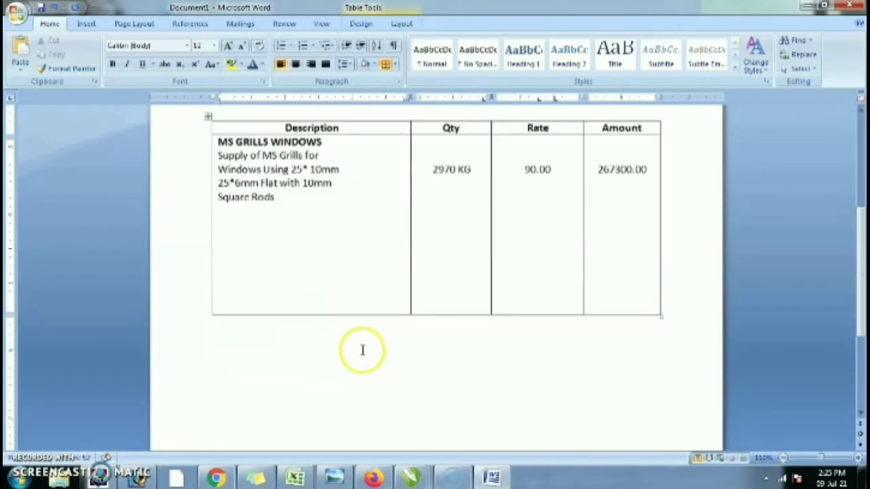
key("Return")
key("Return")
key("Return")
key("Return")
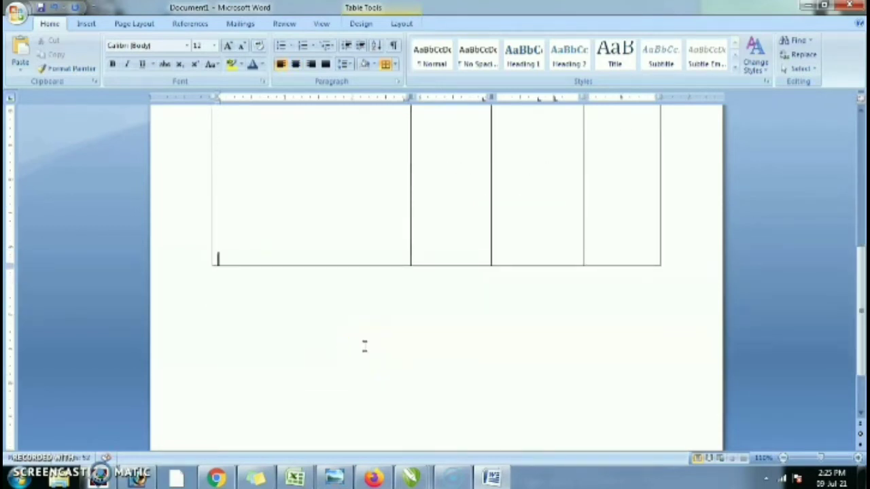
key("Return")
key("Return")
scroll(407, 357, "up", 6)
scroll(409, 367, "down", 4)
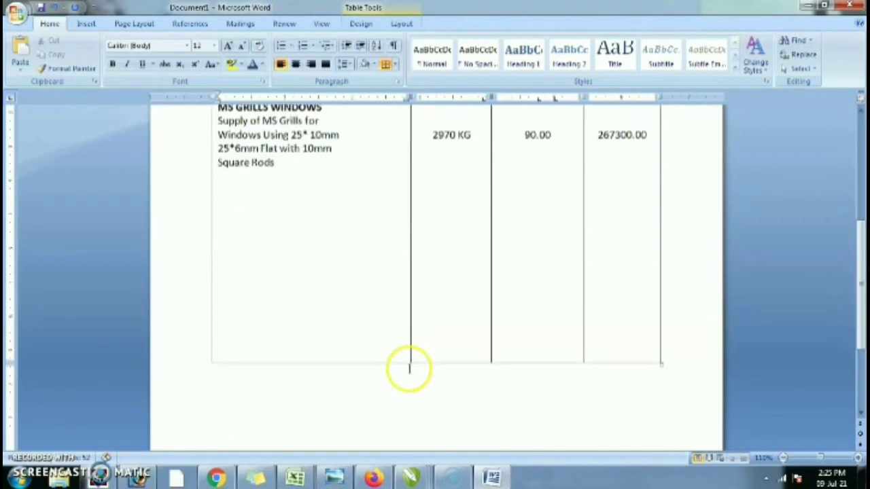
key("Return")
scroll(406, 357, "down", 4)
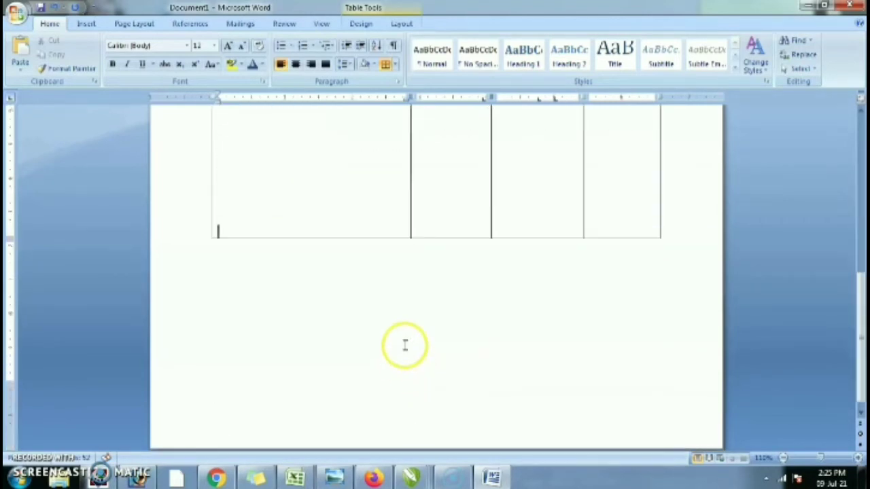
key("BackSpace")
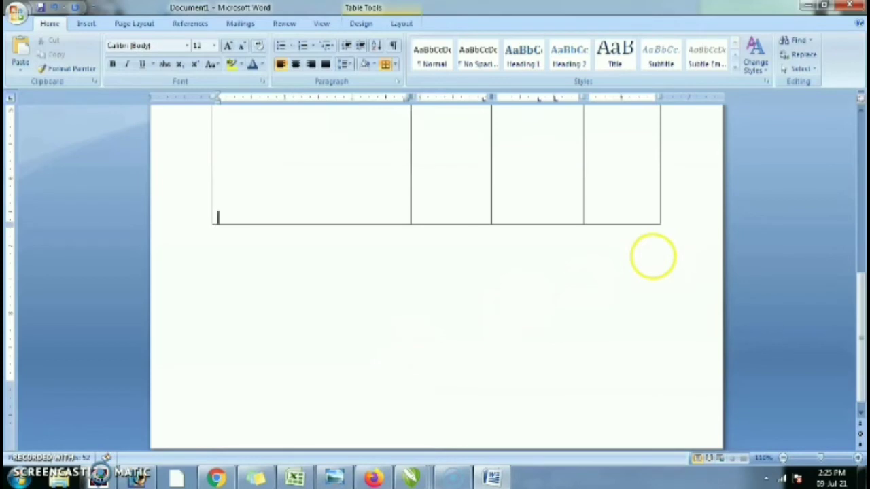
scroll(585, 204, "up", 4)
left_click(605, 343)
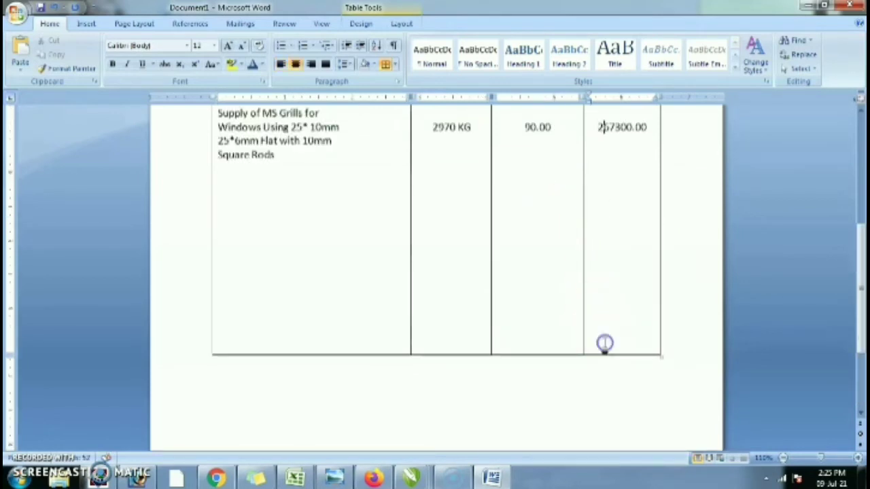
- Add a row below the item and enter the 267300.00 subtotal in its Amount cell
key("Tab")
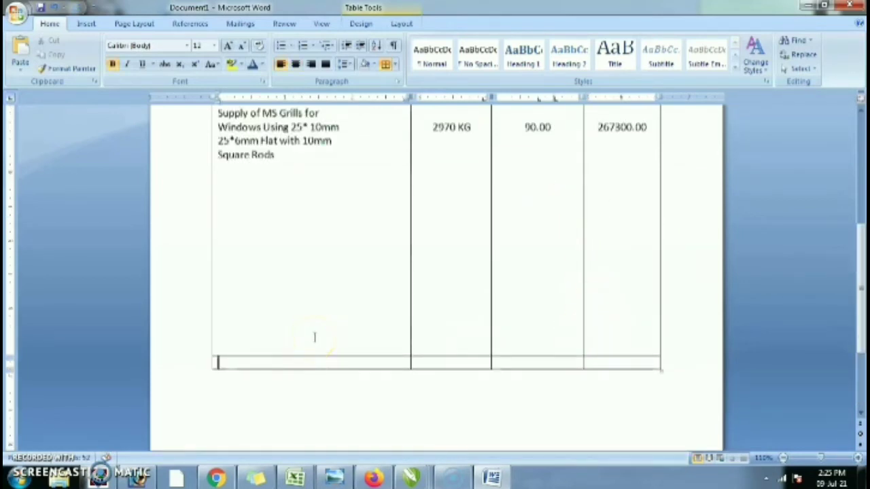
key("Tab")
key("Tab")
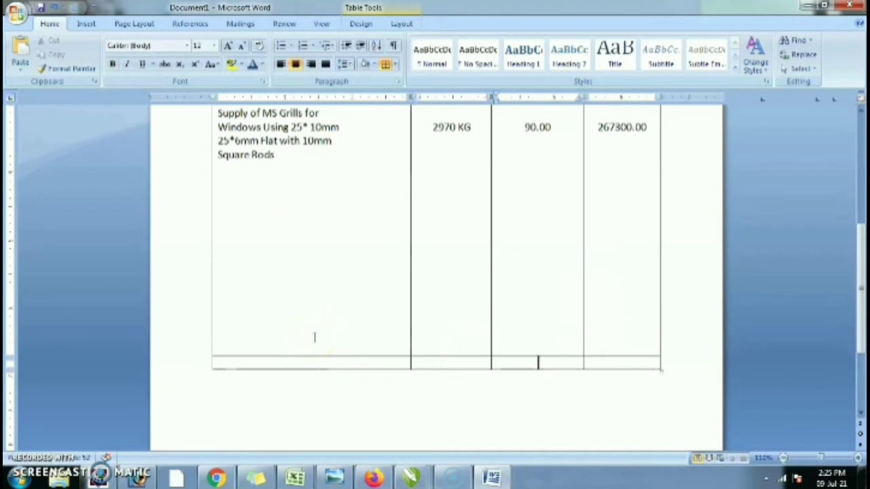
key("Tab")
type("2673")
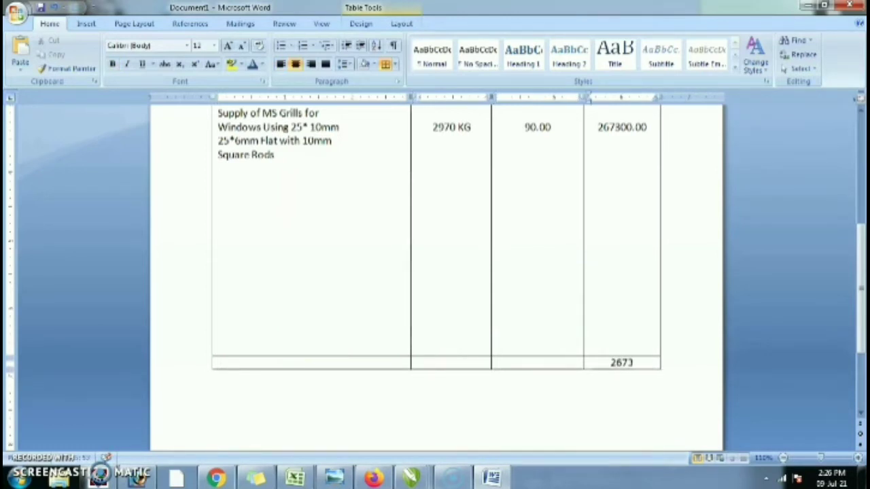
type("00.00")
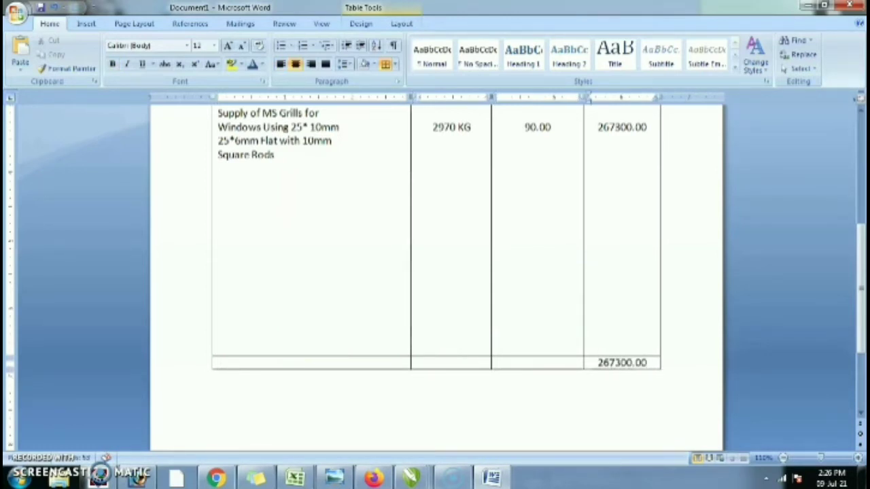
- Add an 'Invoice Value Total' row with merged middle cells showing 267300.00, plus an empty row
key("Tab")
key("Tab")
key("Tab")
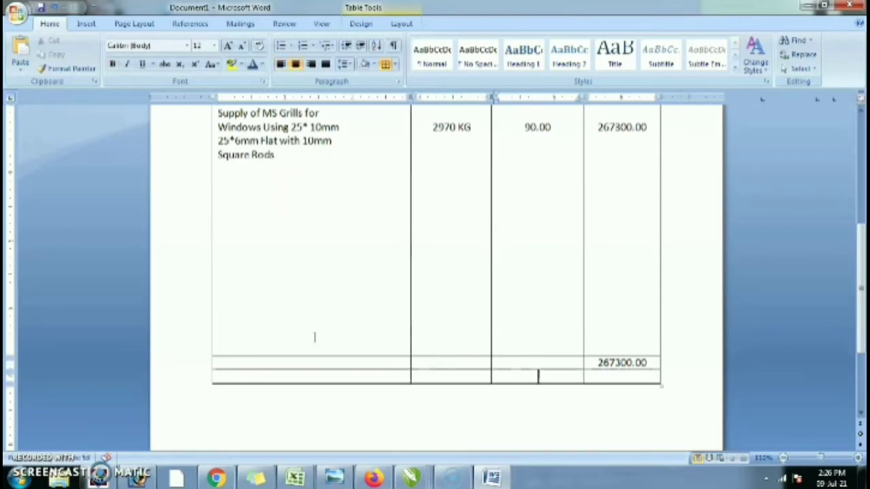
type("Invoice Value Total")
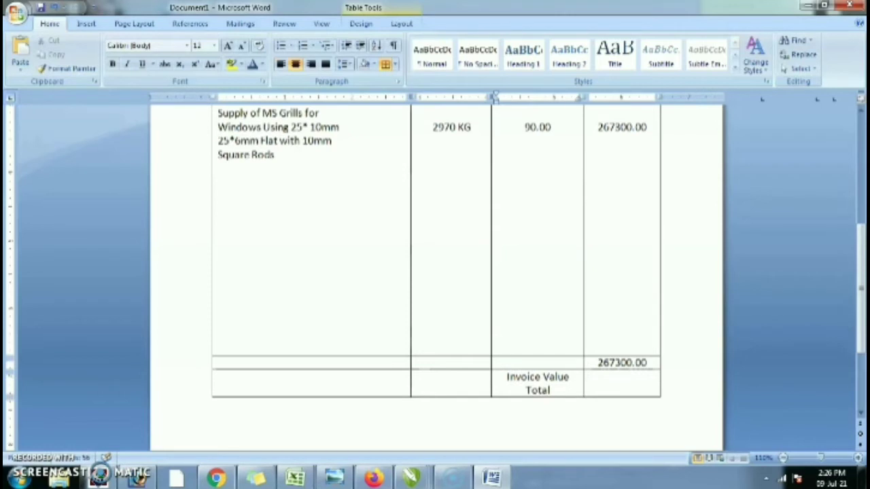
left_click_drag(511, 392, 467, 388)
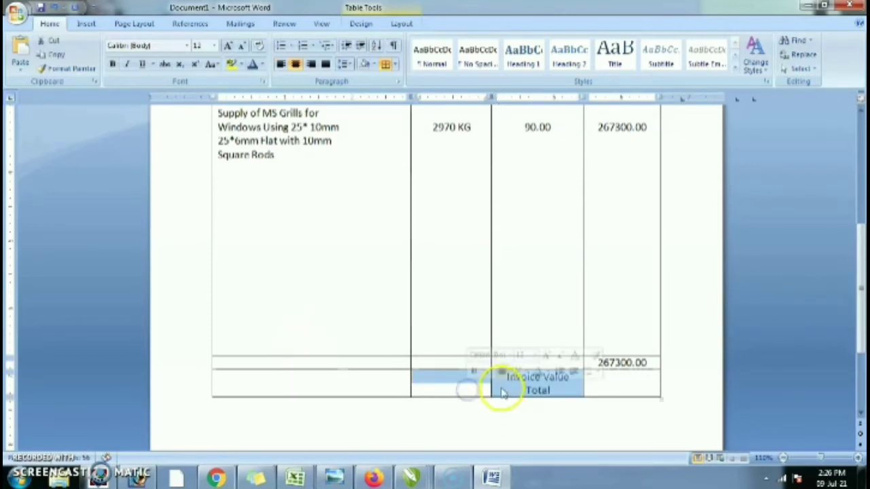
right_click(501, 393)
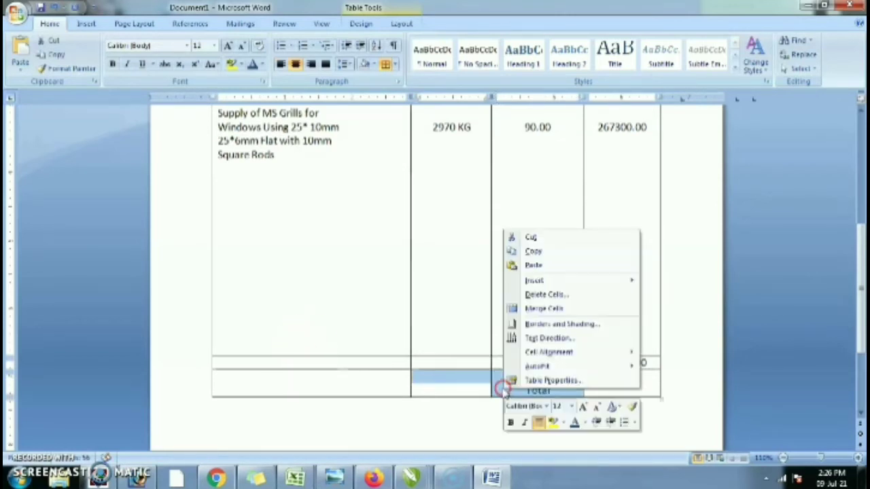
left_click(542, 310)
left_click(540, 375)
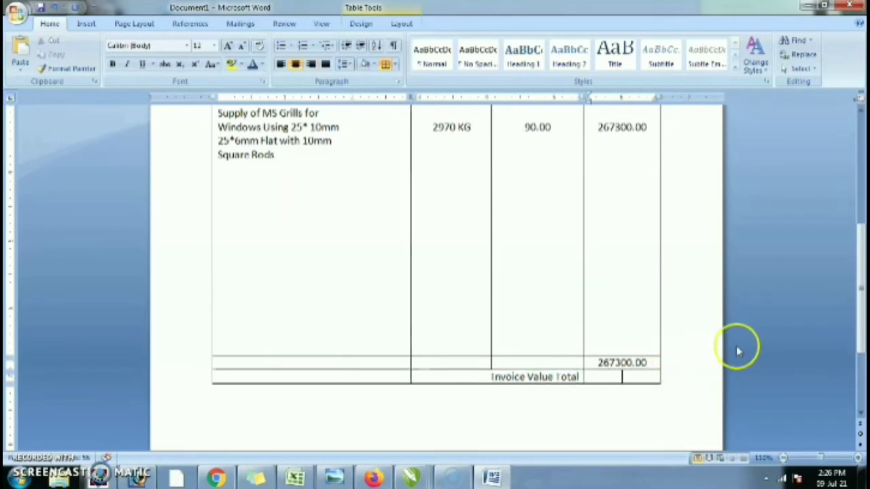
type("267")
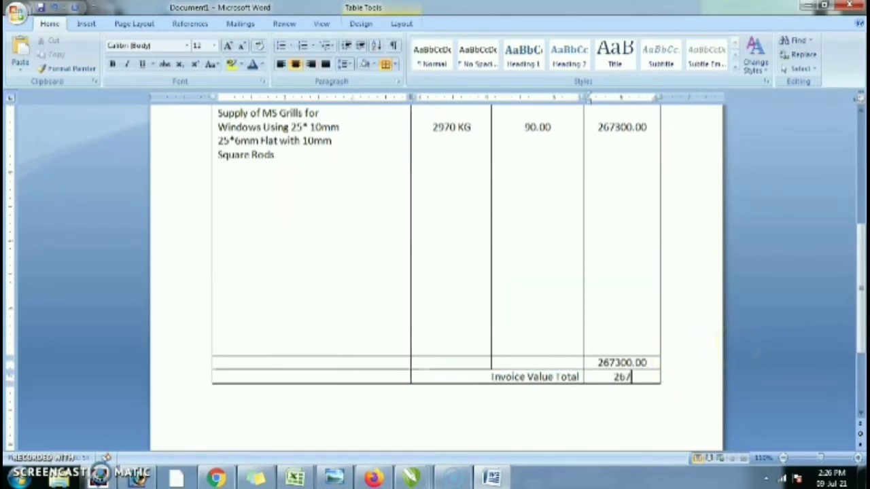
type("300.00")
key("Tab")
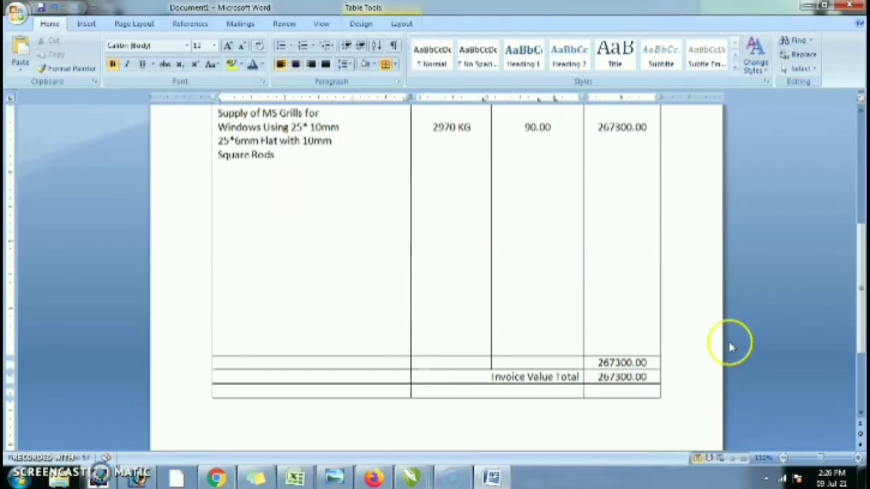
- Type 'HSN Code : 7308' in the cell left of Invoice Value Total
left_click(340, 379)
type("HSN Code :")
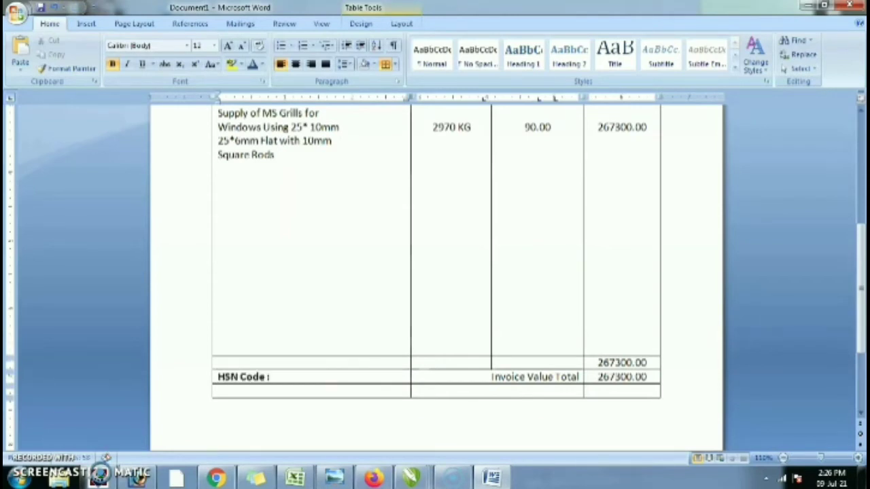
type(" 7308")
key("shift+Home")
- Add another row at the table's bottom, then undo the added rows and values
scroll(336, 340, "down", 3)
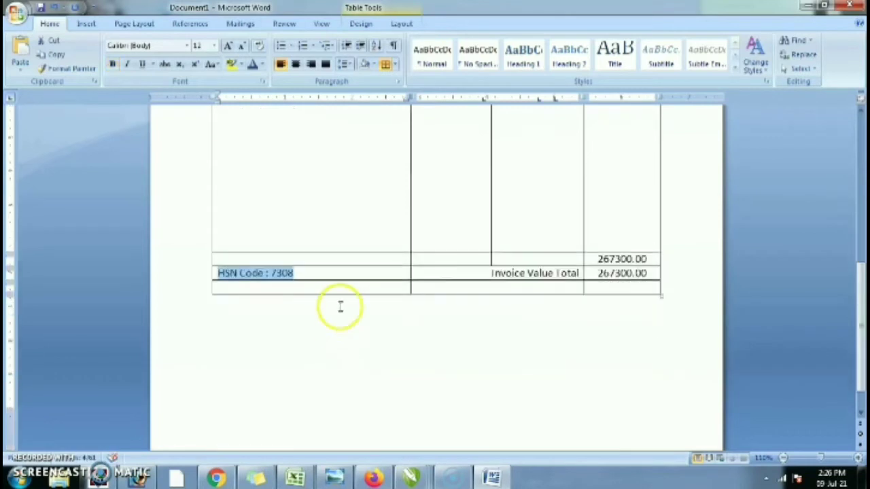
left_click(337, 286)
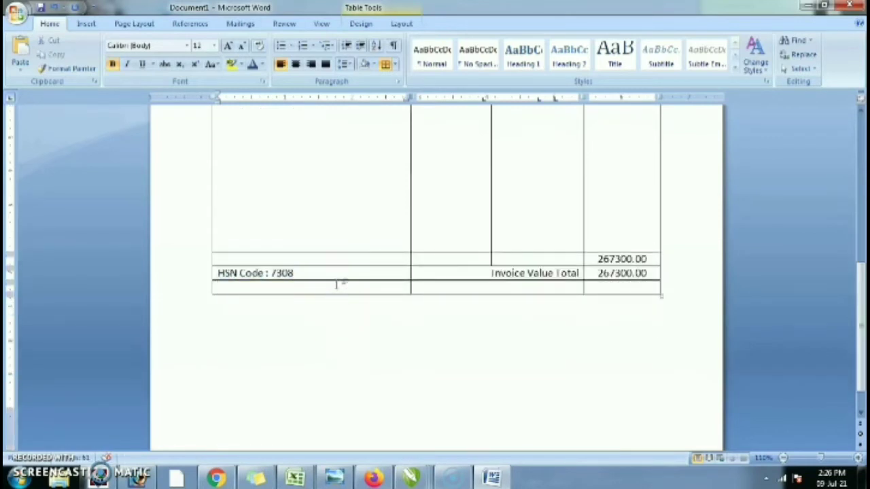
left_click(465, 291)
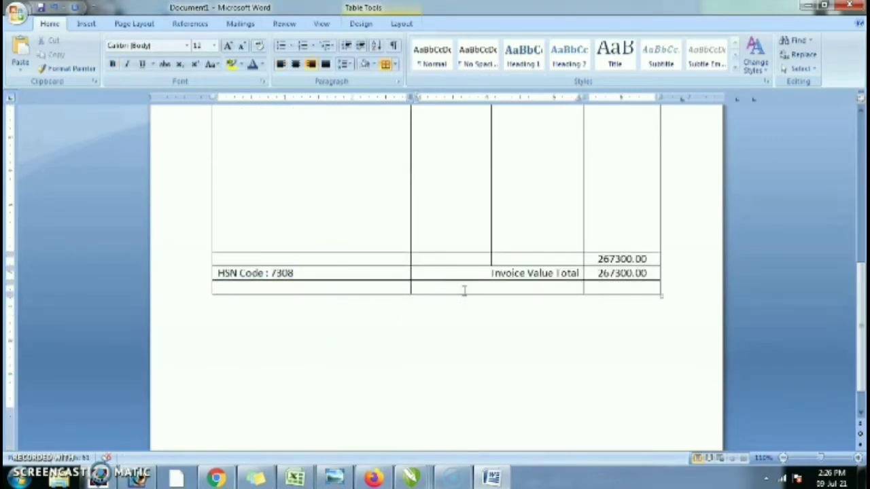
key("Tab")
key("Tab")
left_click(467, 301)
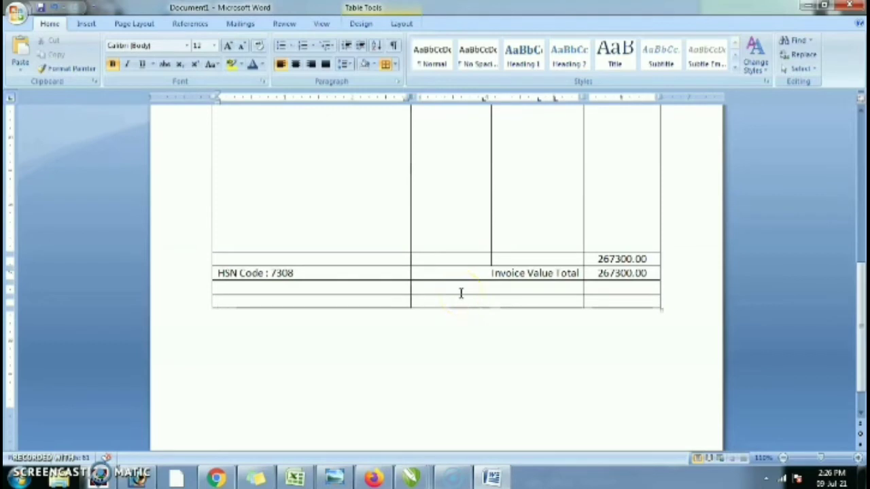
key("ctrl+z")
key("ctrl+z")
key("ctrl+z")
key("ctrl+z")
key("ctrl+z")
key("ctrl+z")
key("ctrl+z")
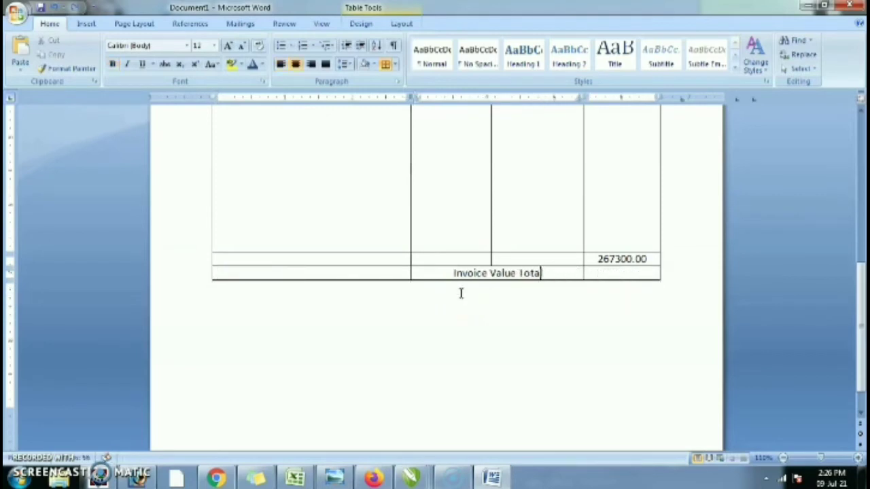
- Undo the cell merge and add a row with a 9.00% rate under Invoice Value Total
key("ctrl+z")
left_click(467, 278)
left_click(594, 276)
type("=")
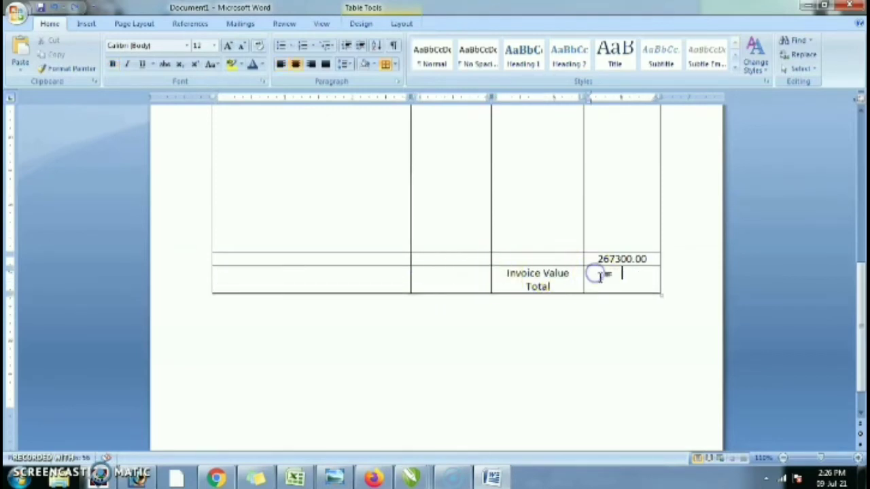
key("Tab")
key("Tab")
key("Tab")
key("Tab")
key("Left")
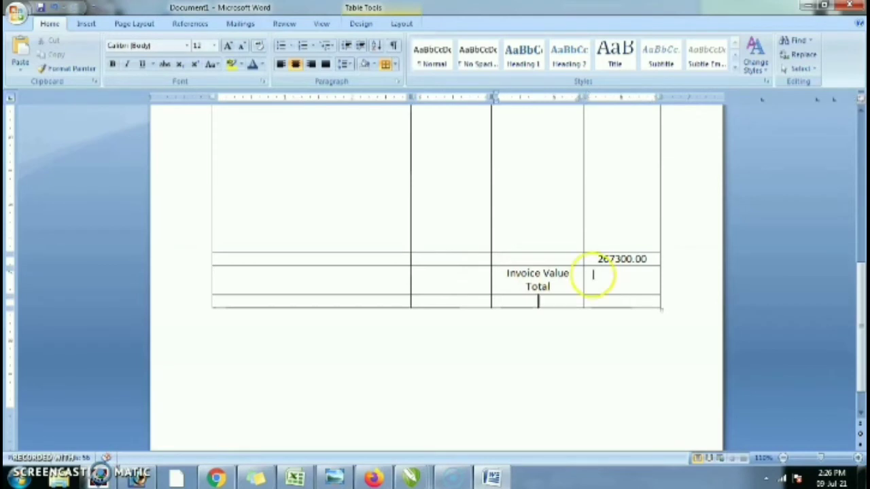
type("9.00")
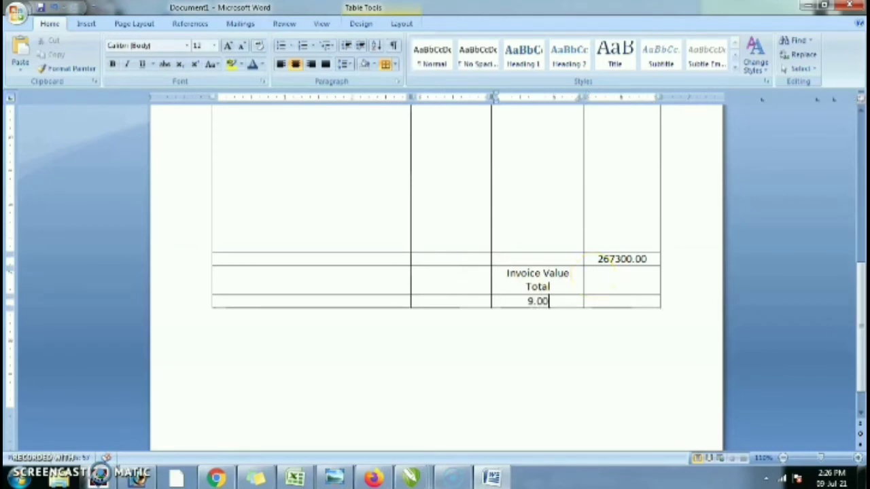
type("%")
- Label that row C.GST and add an S.GST row at 9.00%
key("Tab")
key("Tab")
key("shift+Tab")
key("shift+Tab")
key("shift+Tab")
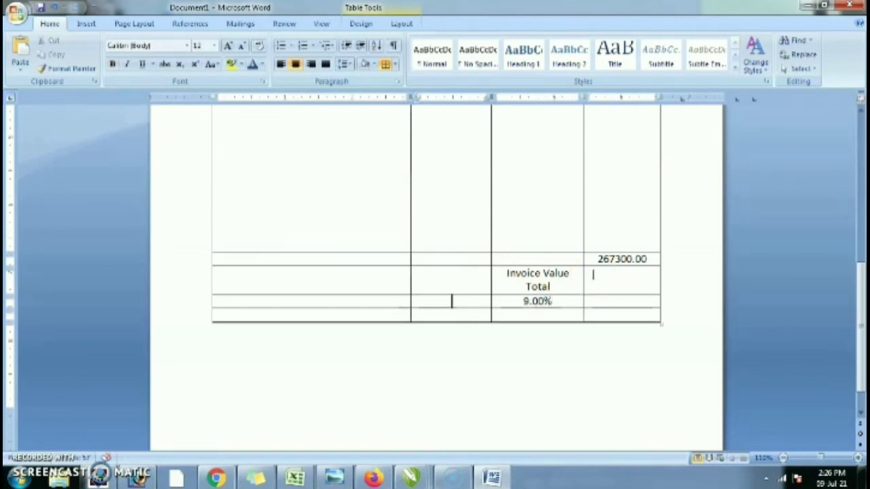
type("C.GST")
key("Tab")
key("Tab")
key("Tab")
key("Tab")
key("Tab")
key("shift+Tab")
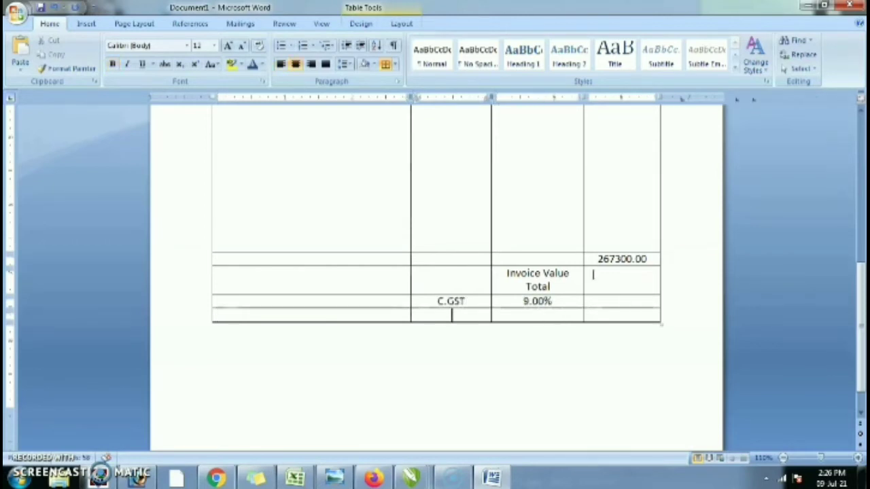
type("S.GST")
key("Tab")
type("9.00")
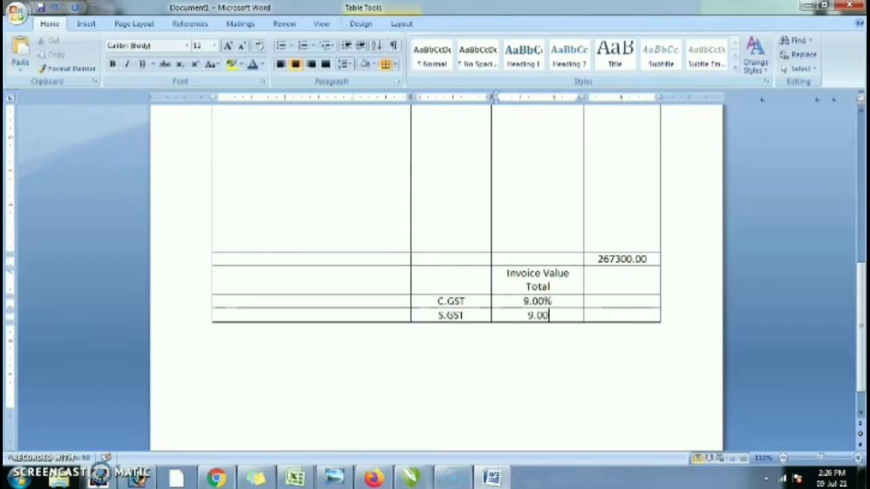
type("%")
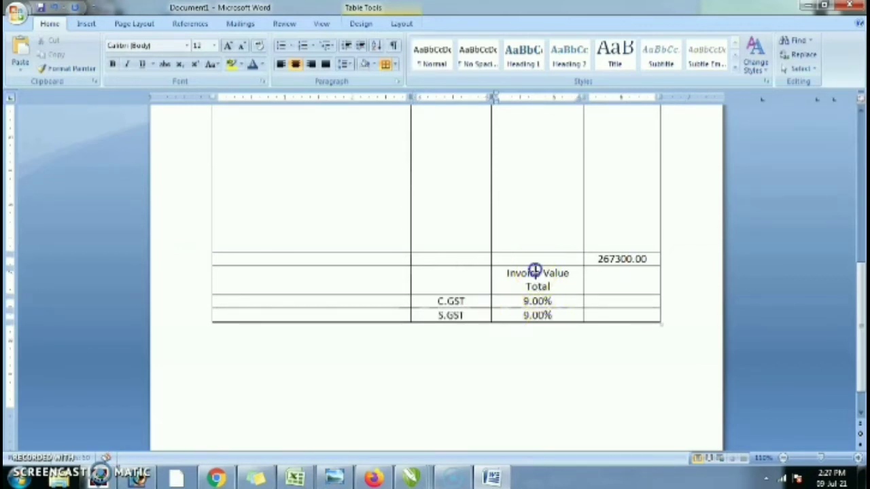
- Enter 'HSN Code : 7308' beside the invoice total in non-bold text
left_click(357, 282)
type("HS")
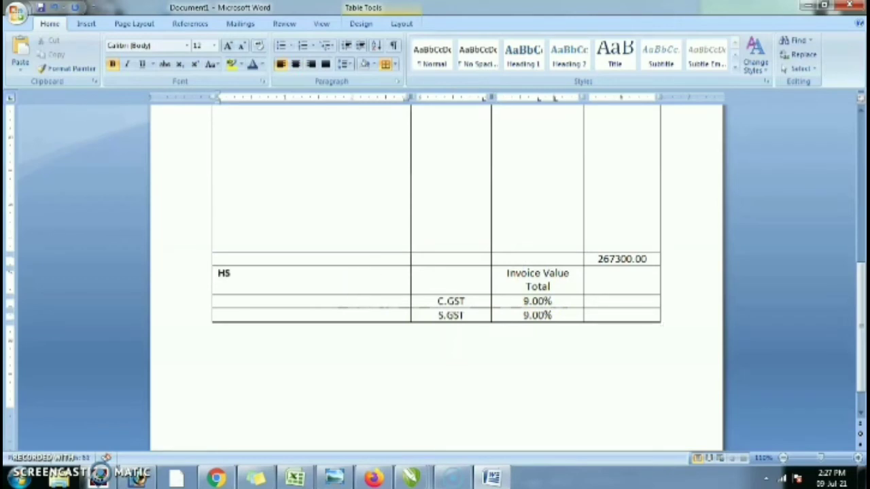
type("N C")
key("BackSpace")
type("N Code : 7308")
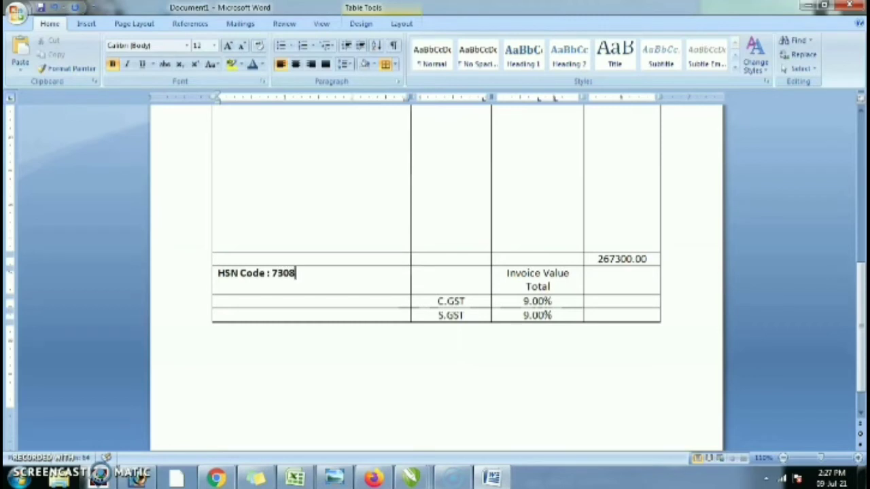
triple_click(355, 279)
key("ctrl+b")
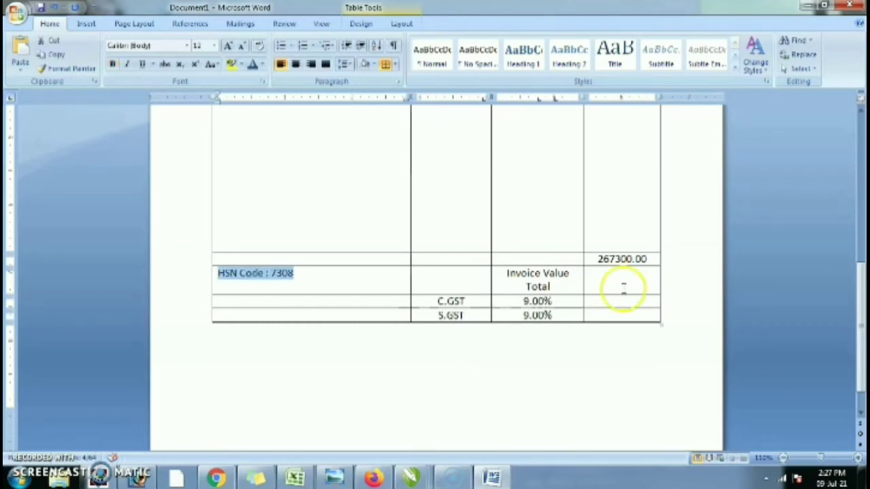
left_click(637, 311)
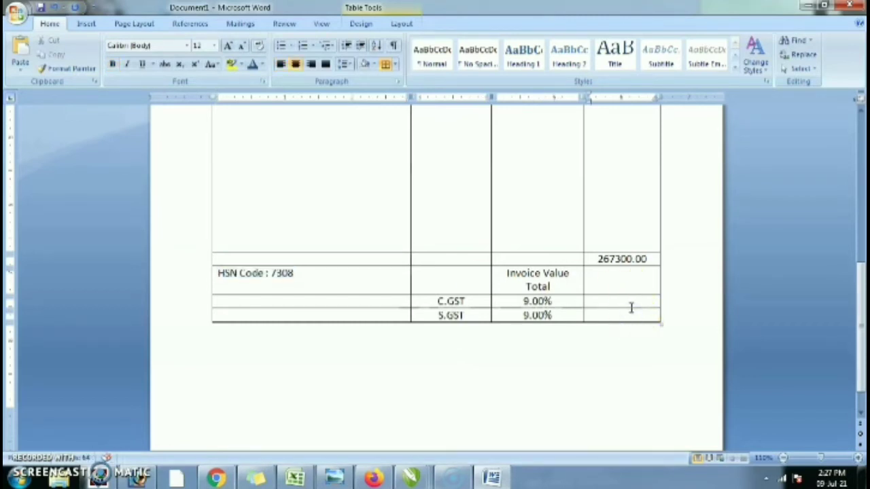
- Type 'TAX Value Total :' and 'Grant Total :' in the third column of two new rows under S.GST
key("Tab")
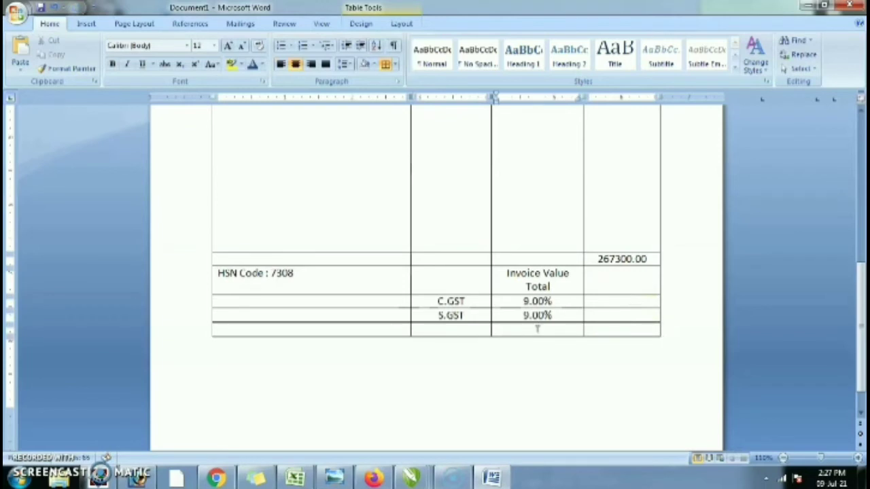
type("TAX Value")
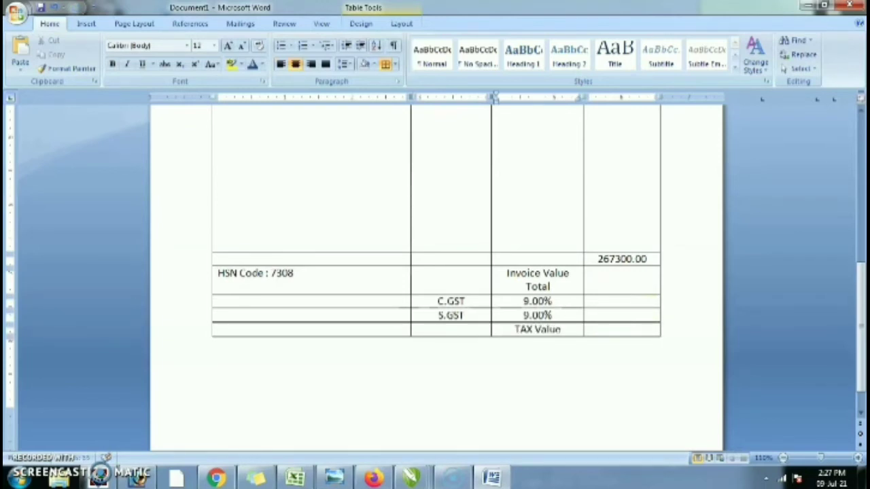
type(" Total :")
key("Tab")
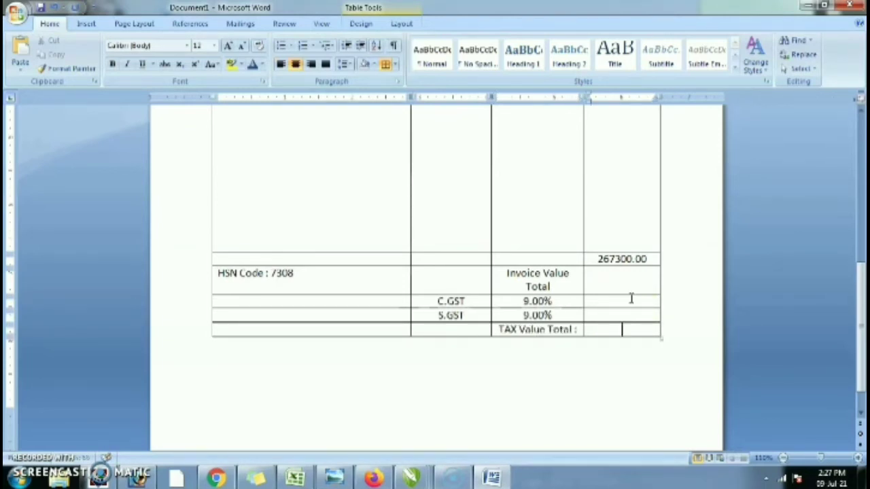
key("Tab")
key("Tab")
key("Tab")
type("G")
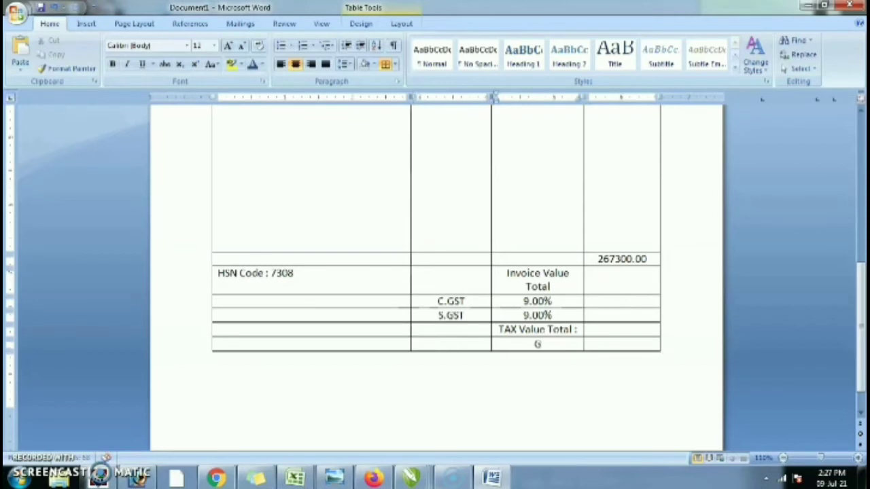
type("rant Total")
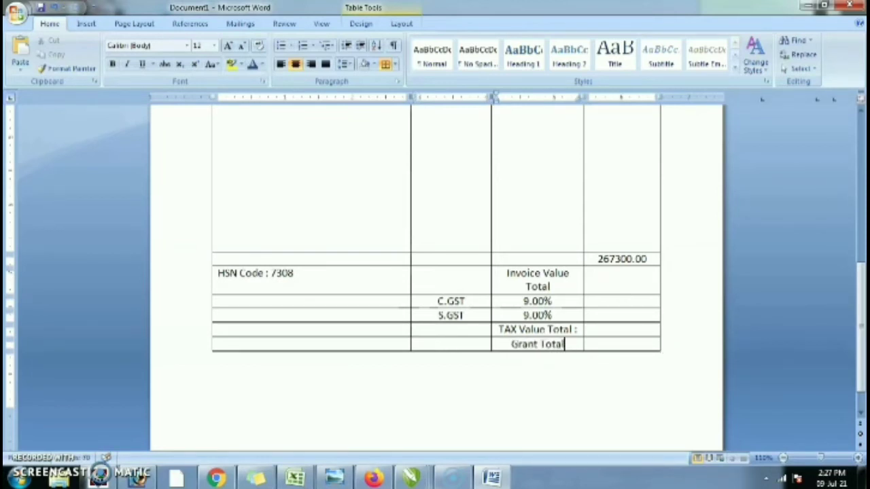
type(" :")
key("Tab")
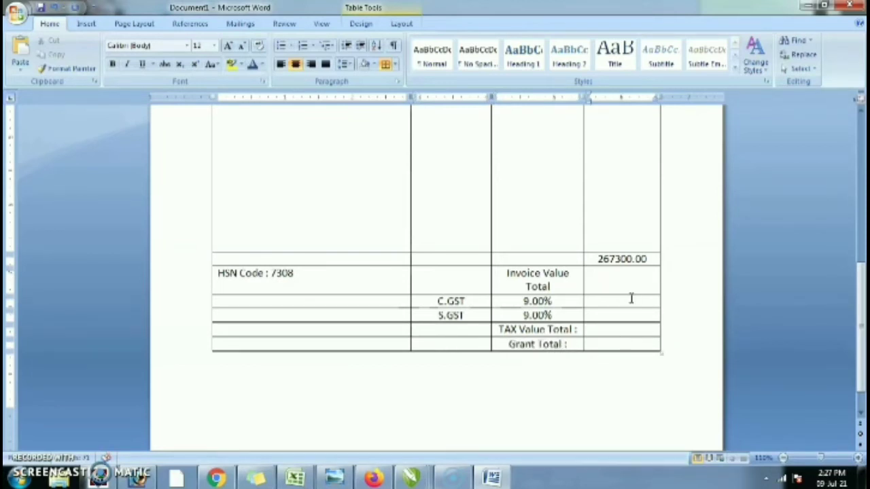
- Add an 'Invoice Amount in words :' row reading 'Three lakh Fifteen thousand four hundred and fourteen rupees only' unbolded
key("Tab")
type("Invo")
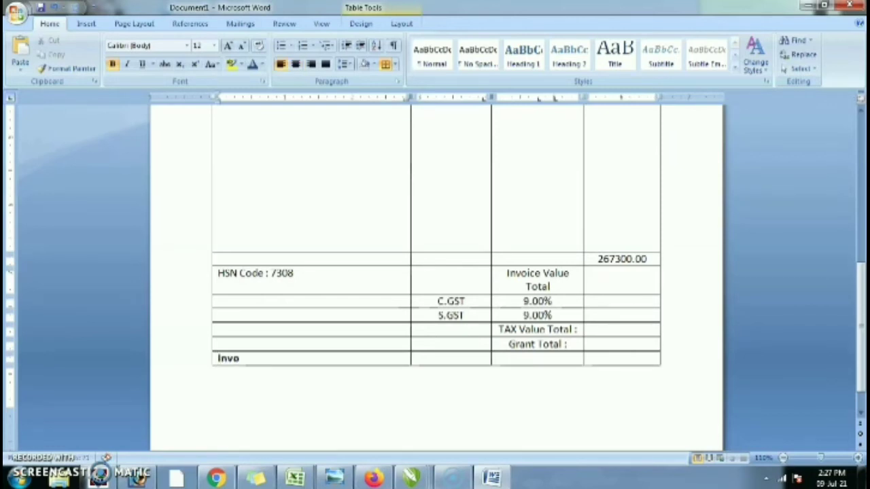
type("ice Amount in wor")
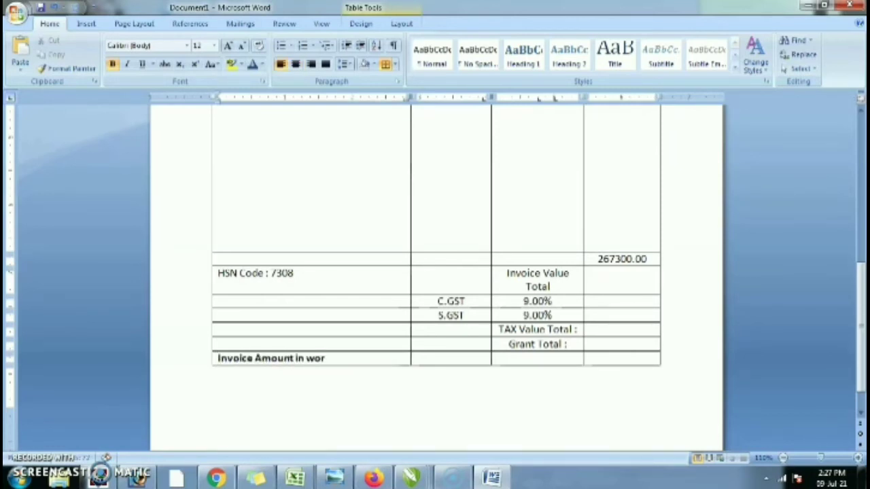
type("ds :")
key("Return")
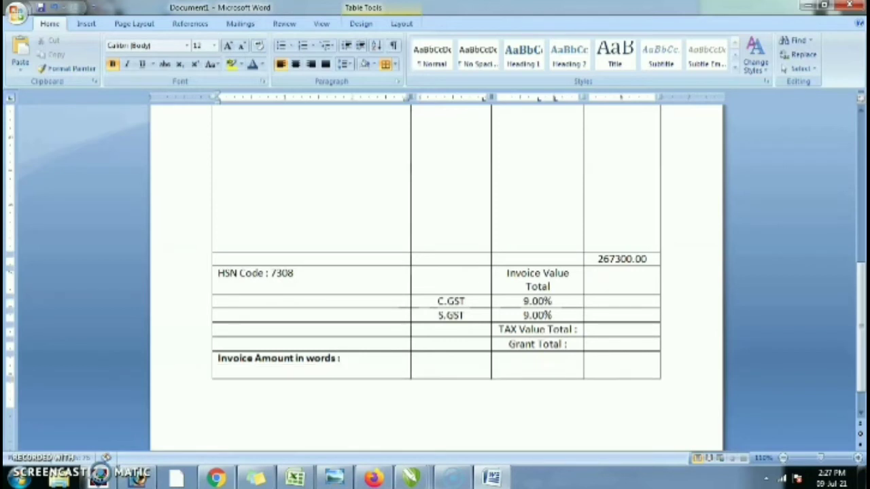
type("Three la")
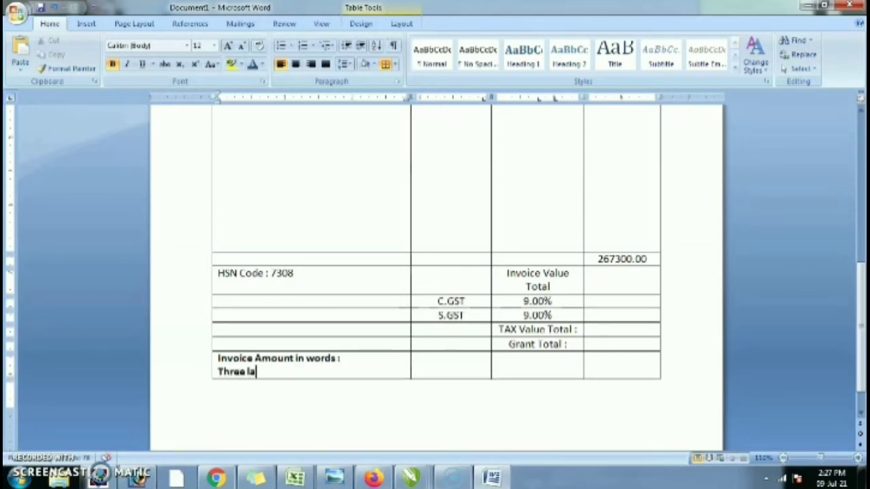
type("kh Fifteen thousand")
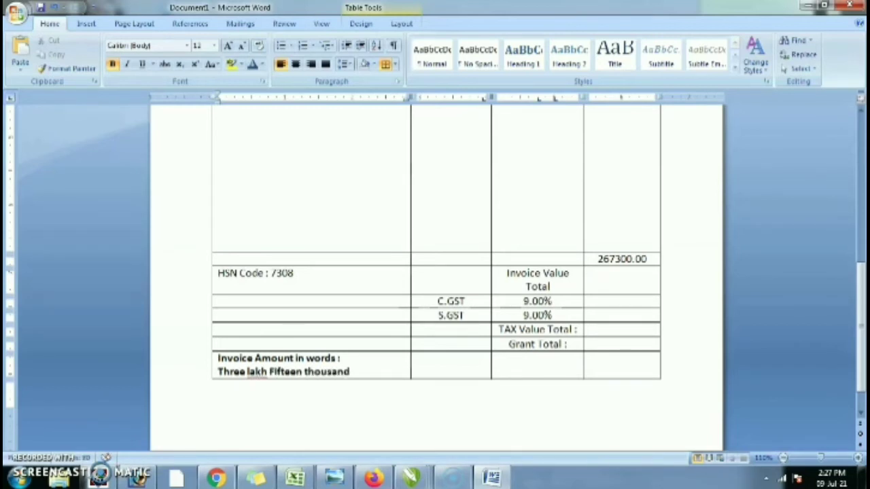
type(" four hundre")
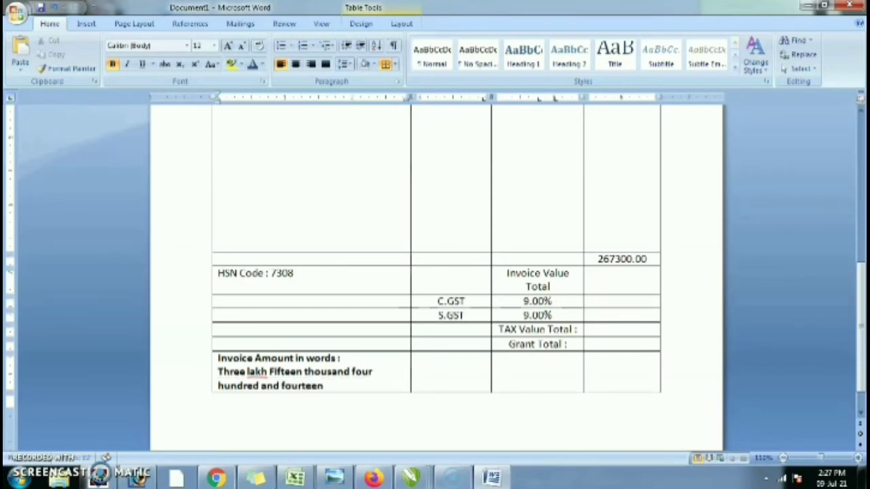
type("d and fourteen rupees only.")
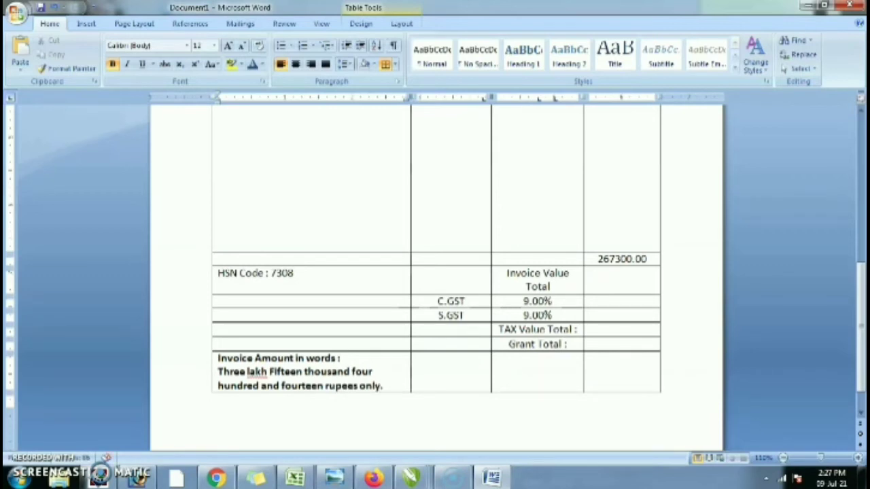
key("shift+Home")
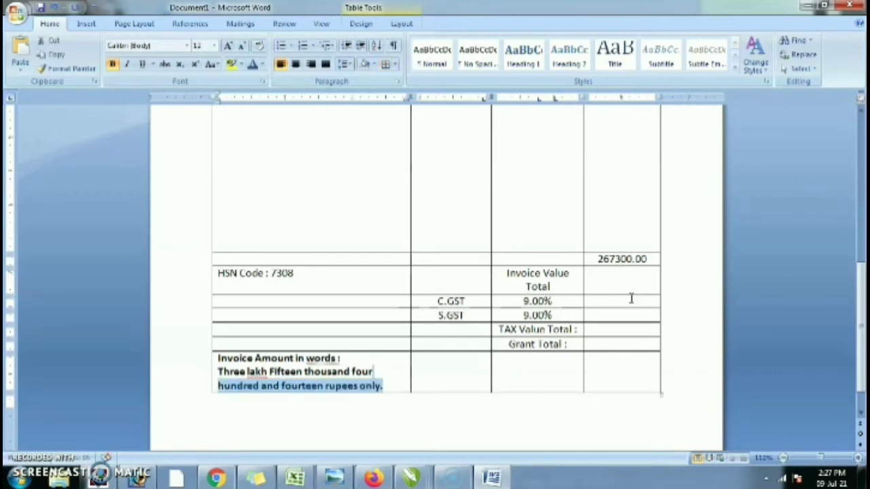
key("shift+Up")
key("ctrl+b")
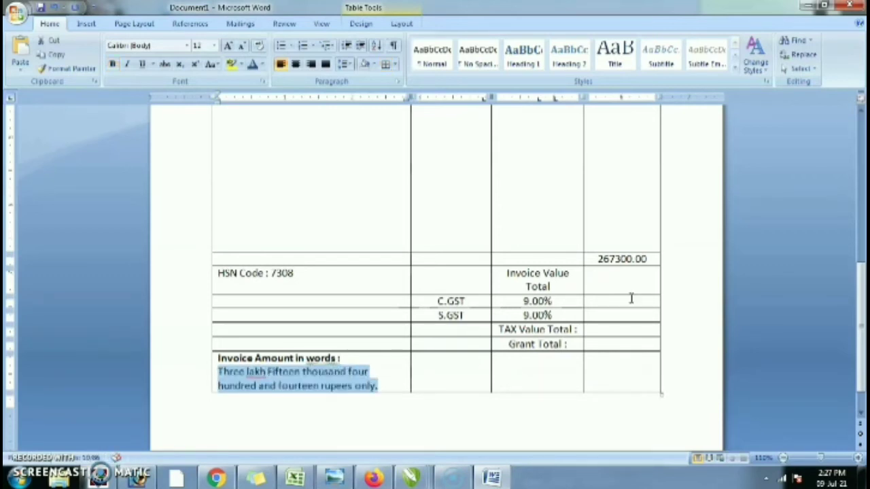
left_click(609, 297)
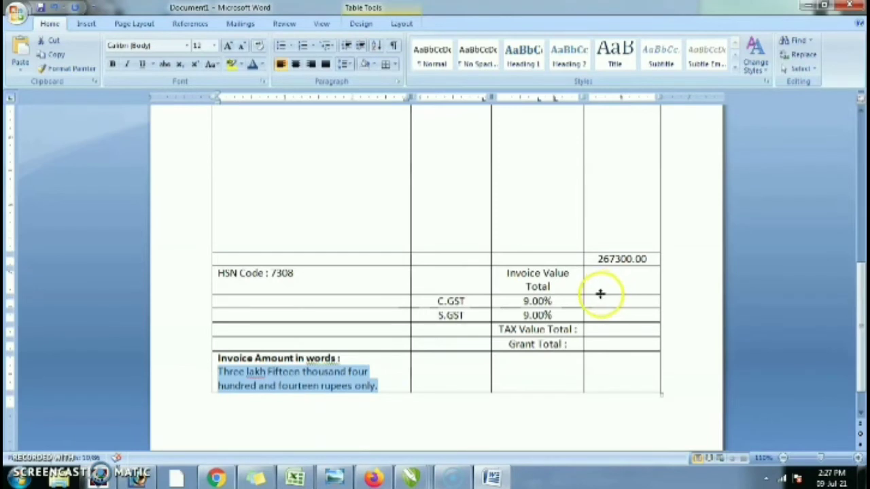
- Merge the empty cell with the Invoice Value Total cell and right-align the label
left_click_drag(540, 275, 485, 273)
right_click(484, 273)
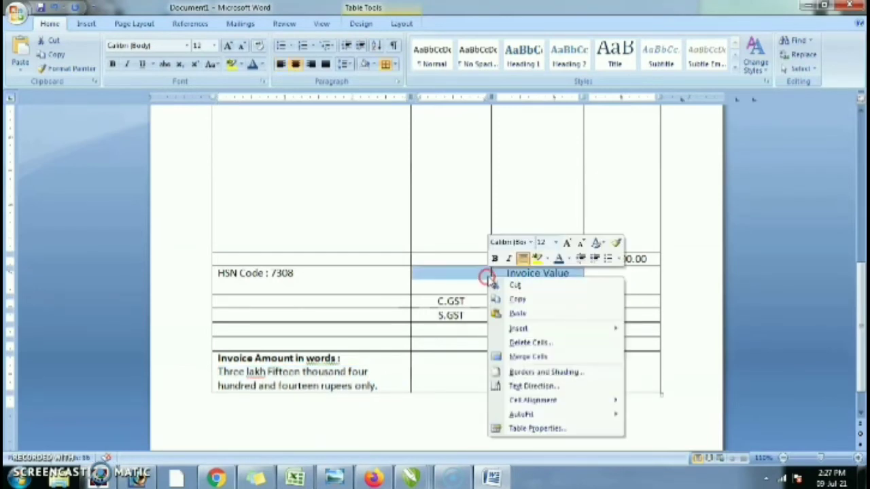
left_click(533, 356)
key("ctrl+r")
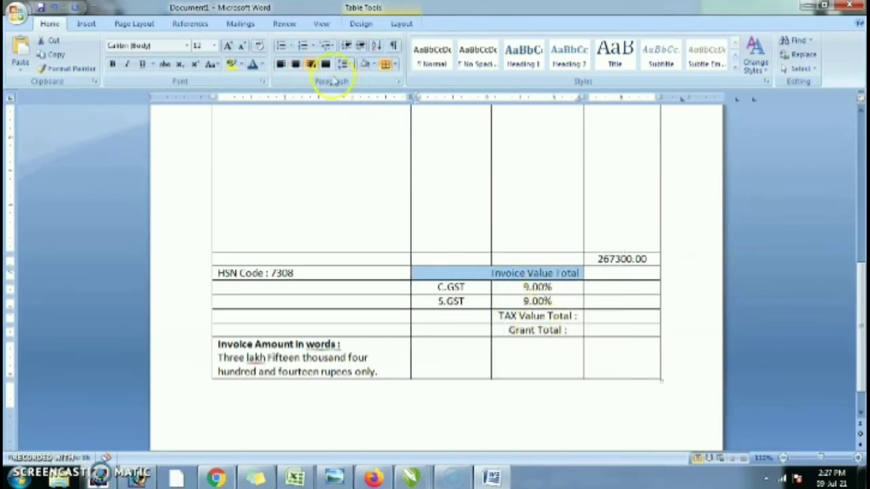
left_click(310, 66)
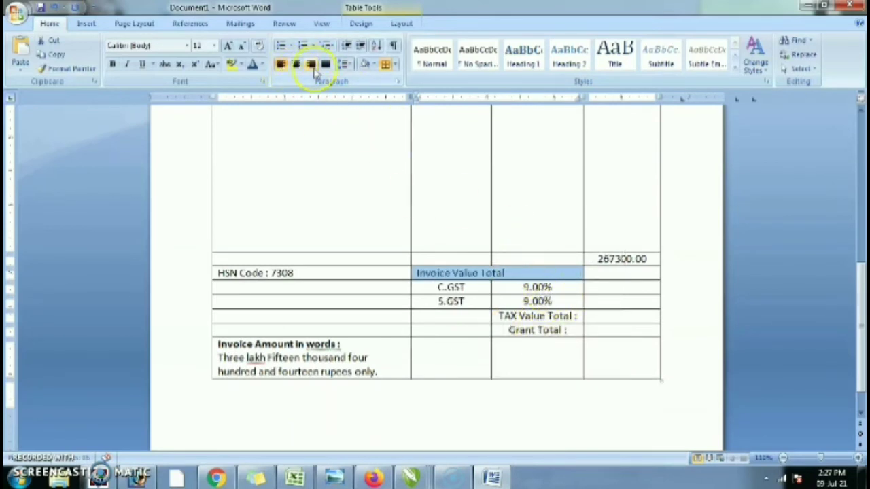
left_click(311, 65)
- Right-align the two 9.00% rate cells
left_click(537, 289)
left_click_drag(540, 288, 548, 300)
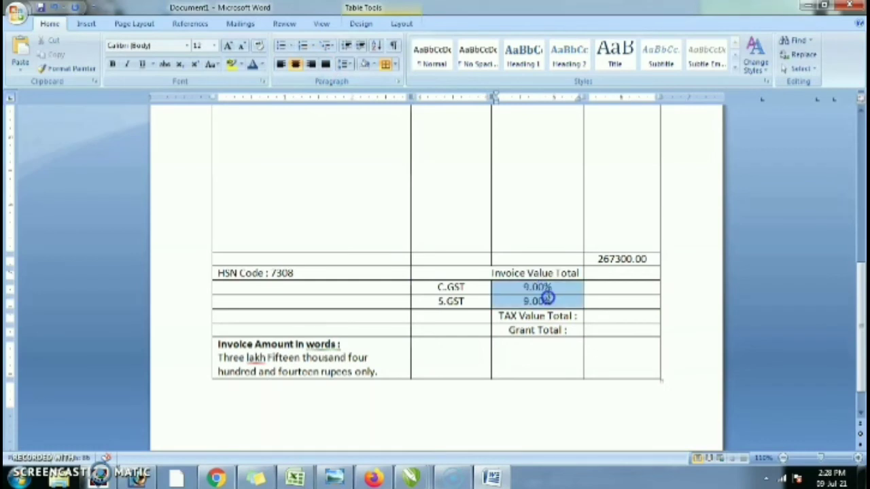
left_click(325, 64)
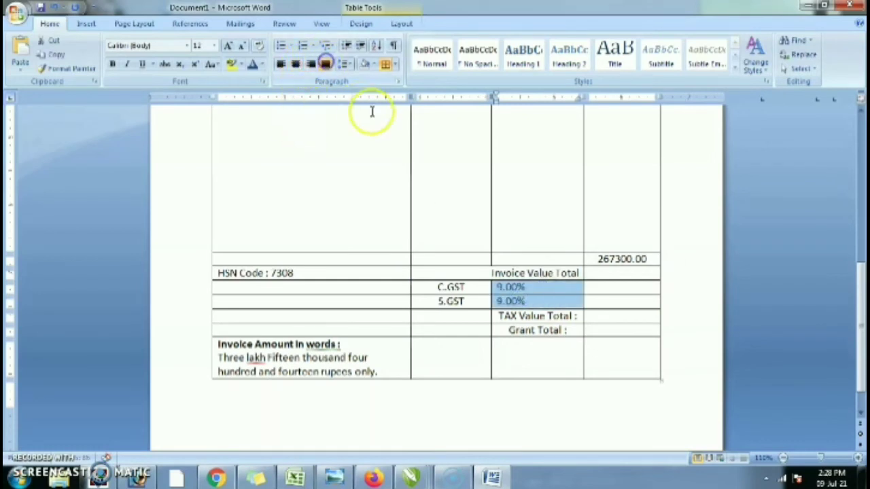
left_click(311, 64)
- Bold the GST, rate and total labels and right-align the Grant Total label
left_click(528, 297)
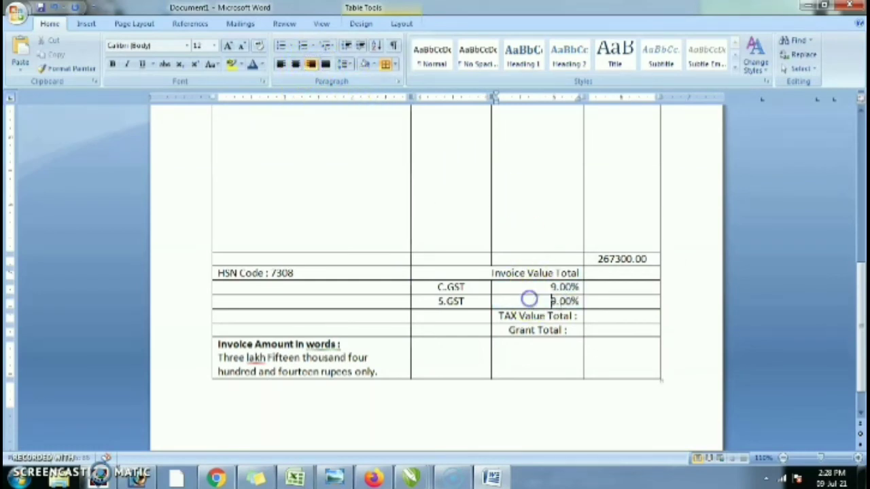
left_click_drag(441, 286, 556, 325)
key("ctrl+b")
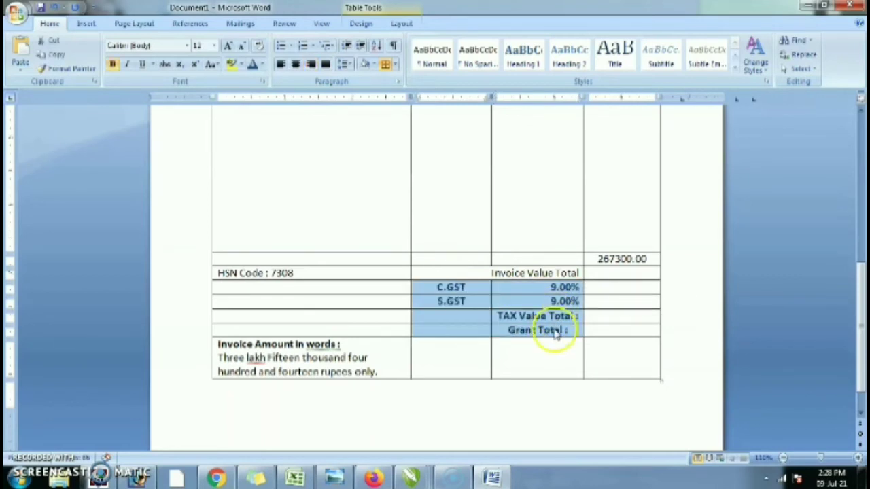
left_click(556, 329)
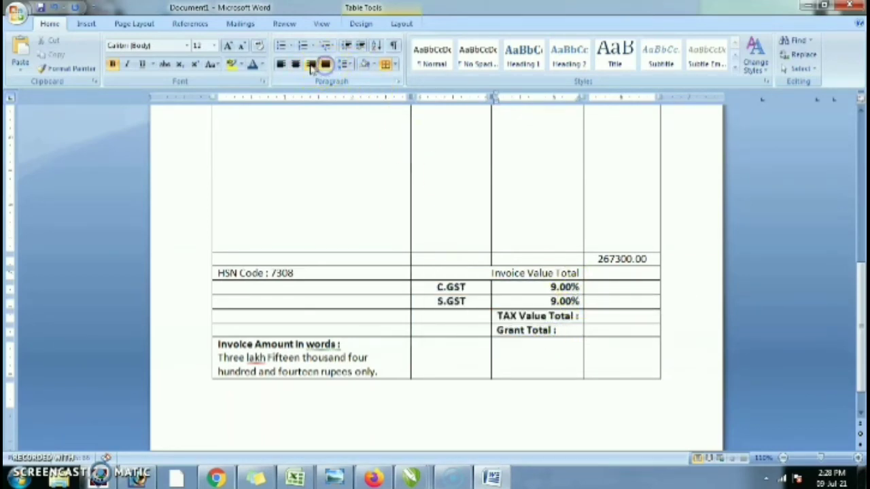
left_click(311, 64)
left_click(600, 287)
left_click(601, 272)
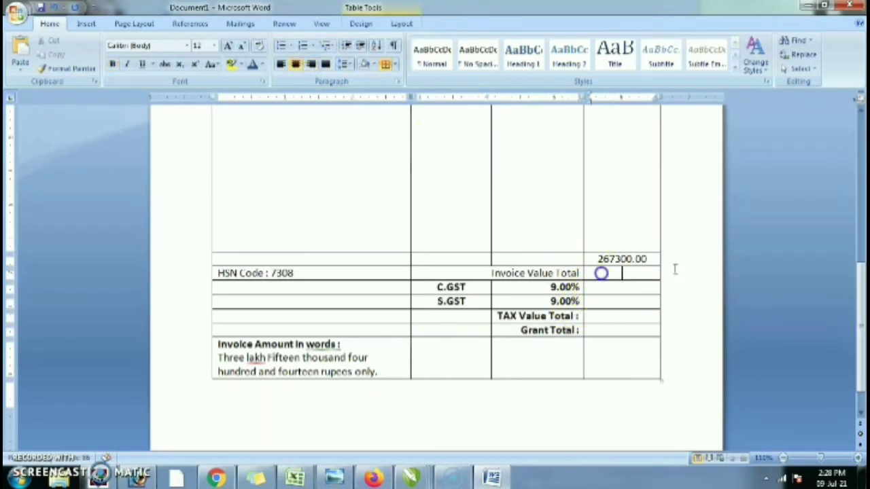
- Enter the values 267300.00, 24057.00, 24057.00, 48114.00 and 315414.00 down the value column
type("267")
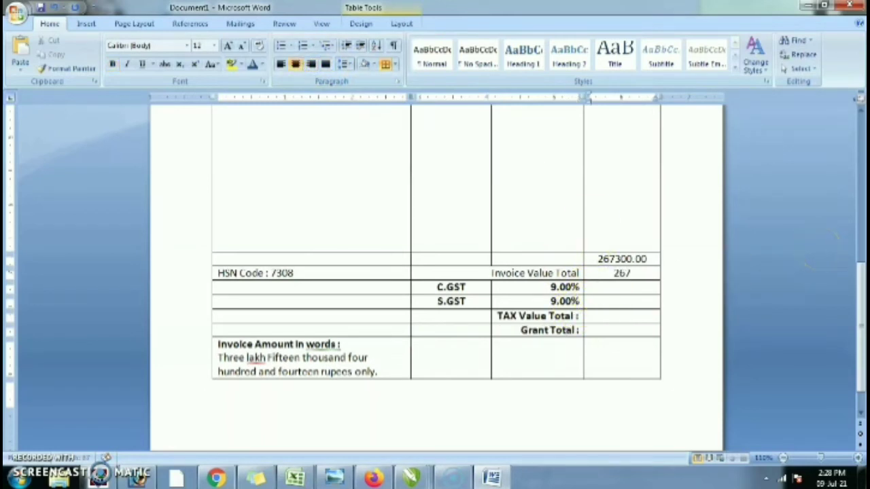
type("300.00")
key("Down")
type("240")
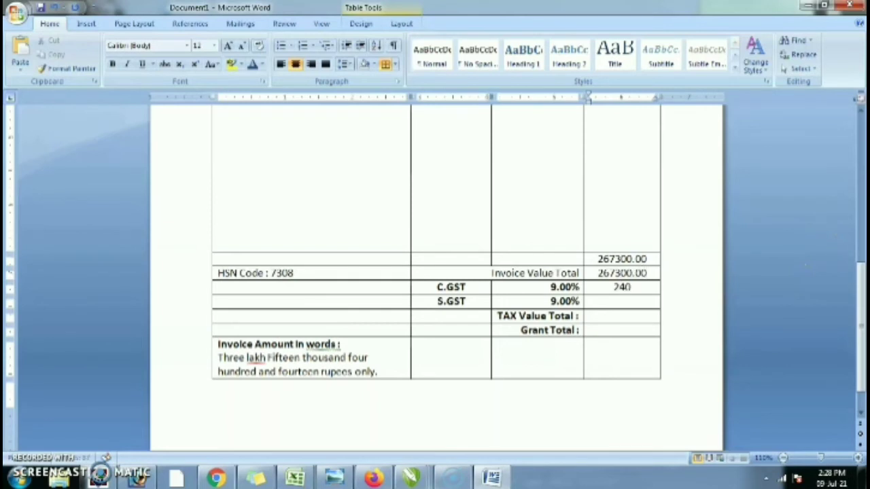
type("57.00")
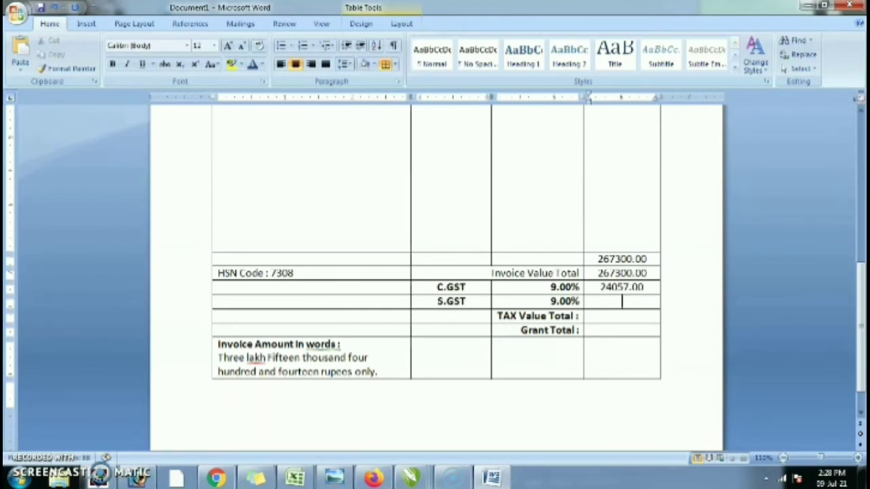
type("24057.00")
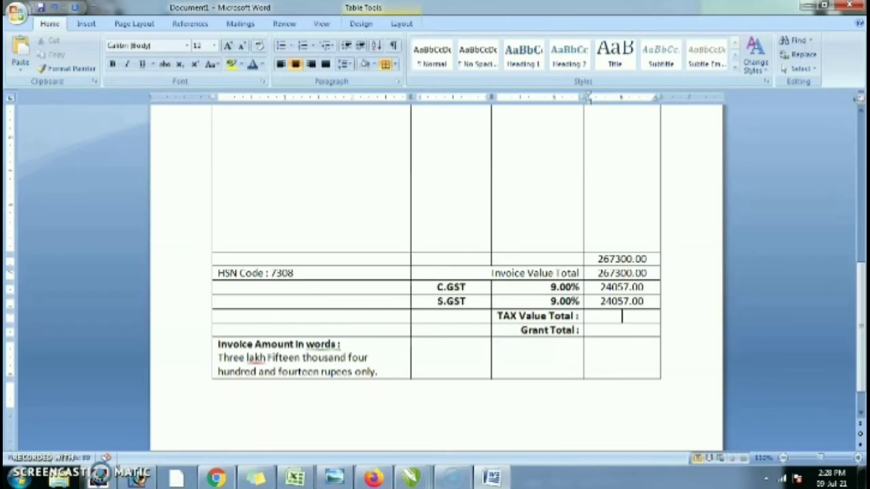
type("48114.00")
key("Down")
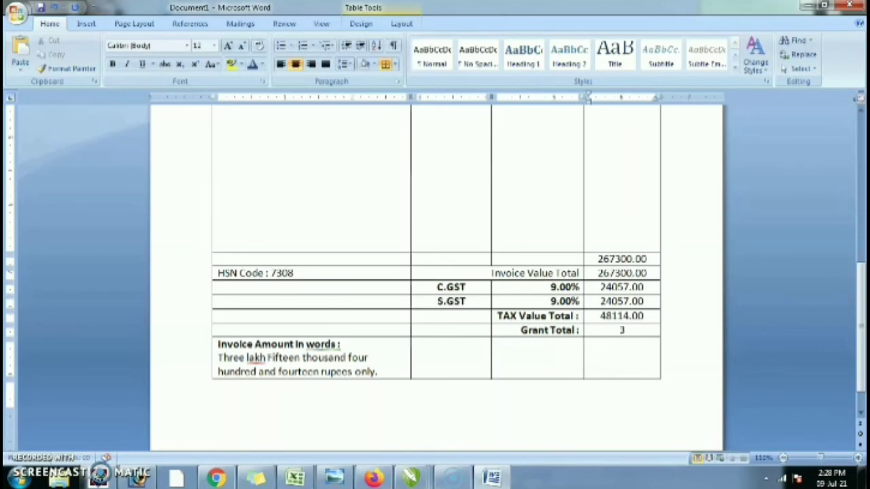
type("315414.00")
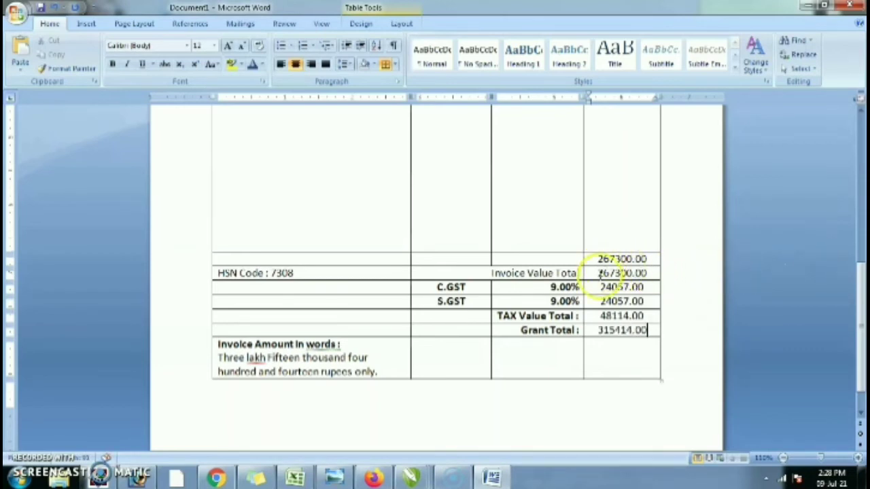
- Make the amount values and the Invoice Value Total row bold
left_click_drag(603, 273, 607, 328)
key("ctrl+b")
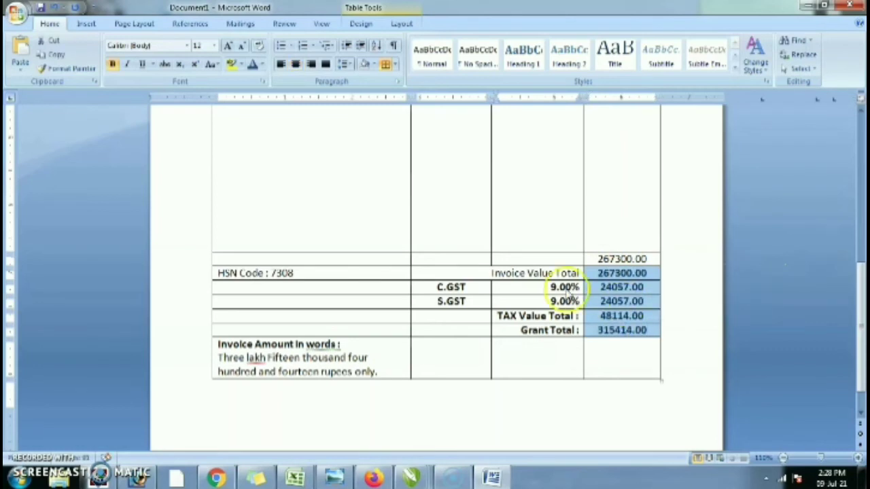
left_click(510, 275)
left_click_drag(490, 272, 587, 276)
key("ctrl+b")
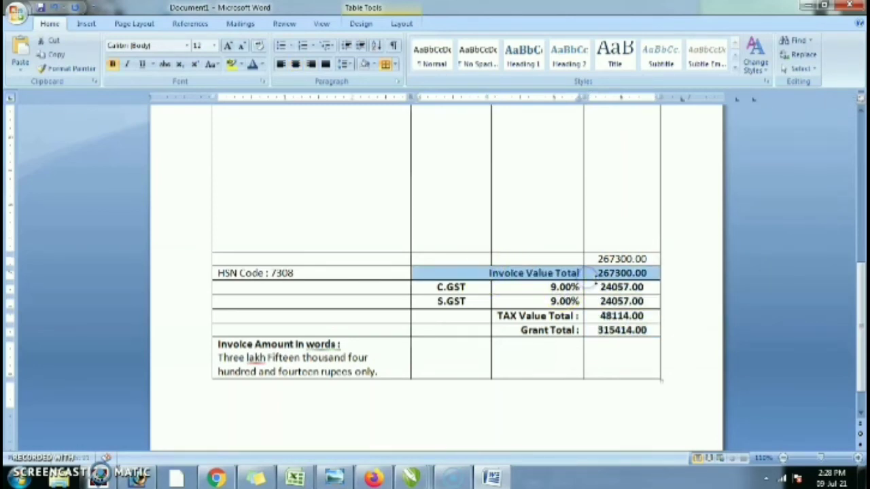
left_click(608, 301)
scroll(608, 301, "down", 1)
left_click(397, 315)
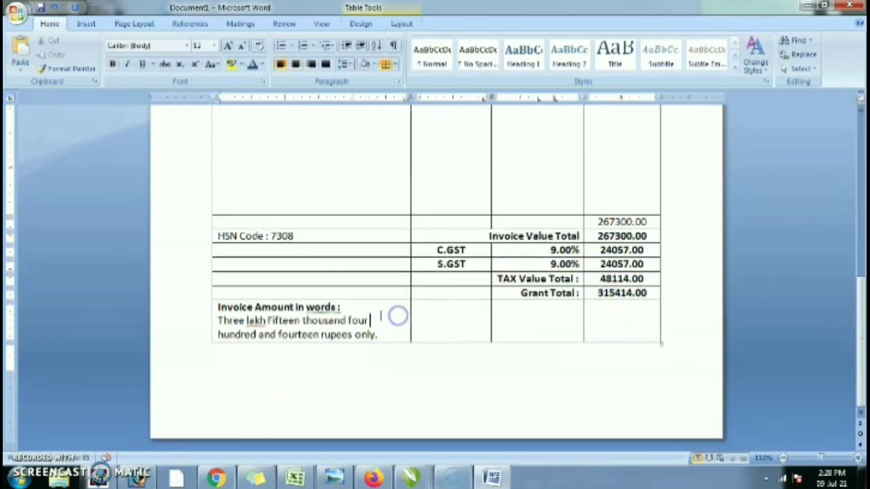
- Add a new 'TAX Amount in words' row below the invoice amount-in-words row
left_click_drag(380, 314, 583, 344)
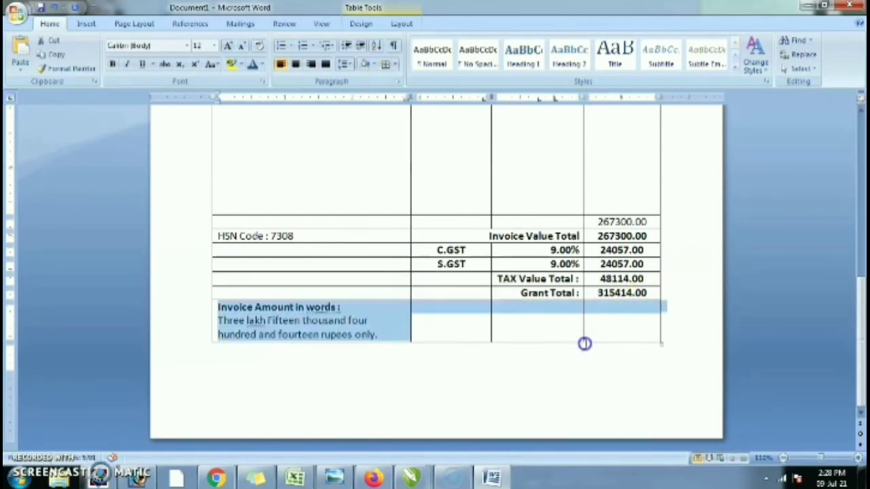
left_click(552, 316)
left_click(604, 313)
key("Tab")
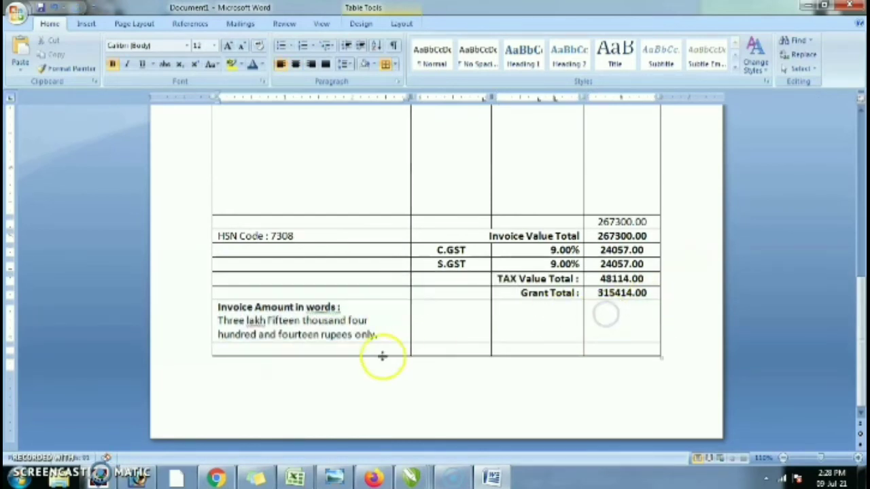
left_click(354, 348)
type("Ta")
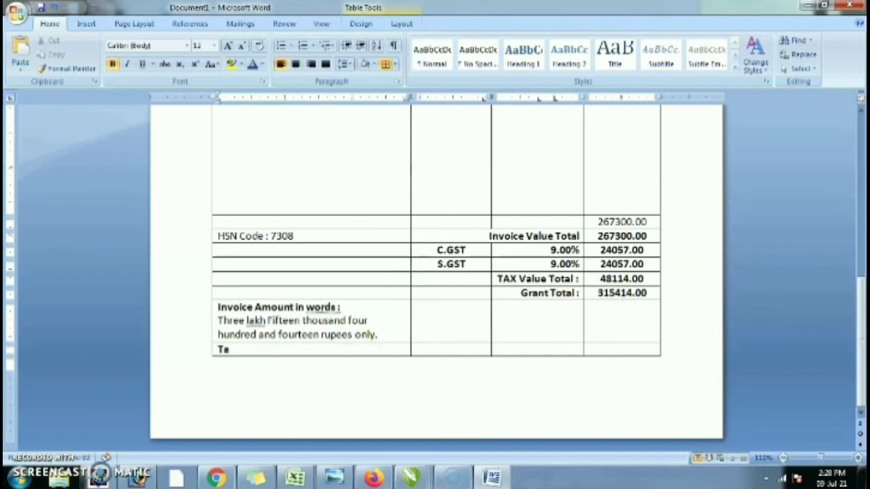
key("BackSpace")
type("AX Amount in words :")
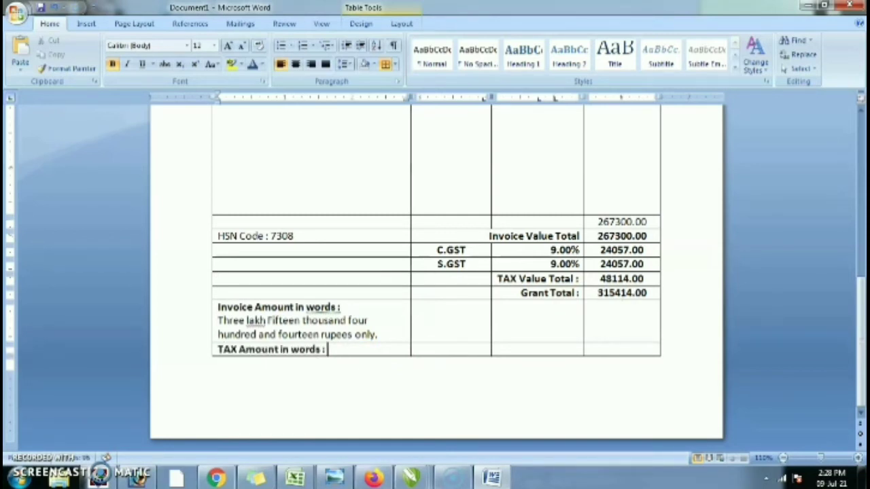
key("Return")
- Type the tax wording 'Forty Eight thousand and one hundred and fourteen rupees only'
type("Four")
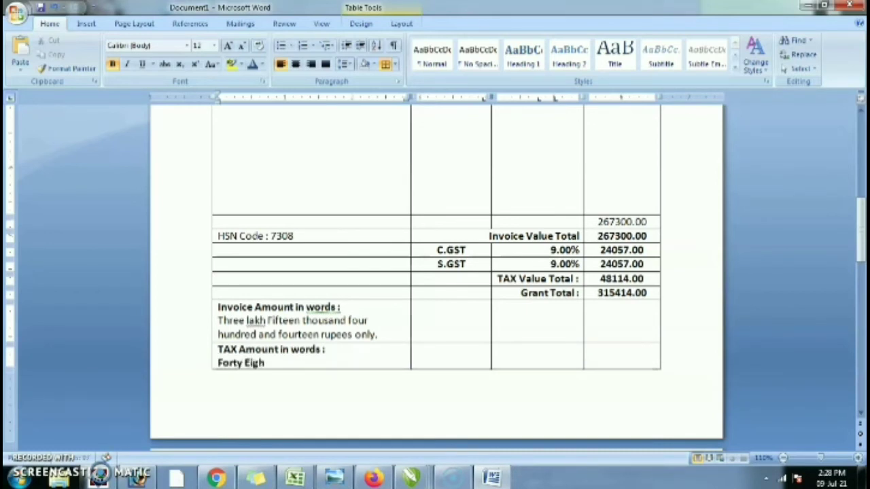
type("y Eight thousand")
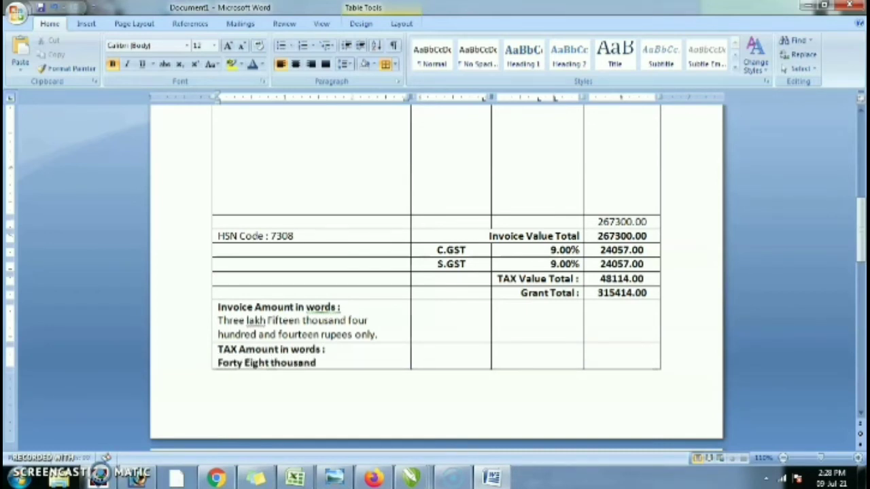
type(" and")
key("BackSpace")
key("BackSpace")
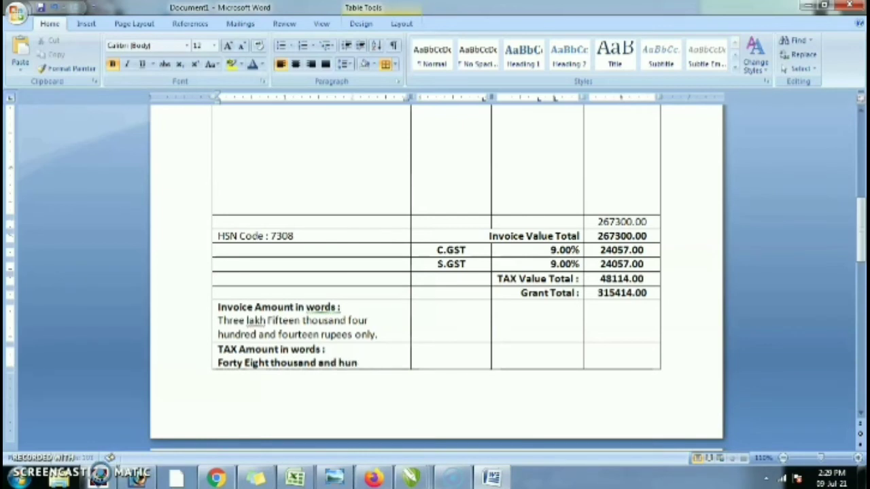
type("h")
key("BackSpace")
type("nd one hundr")
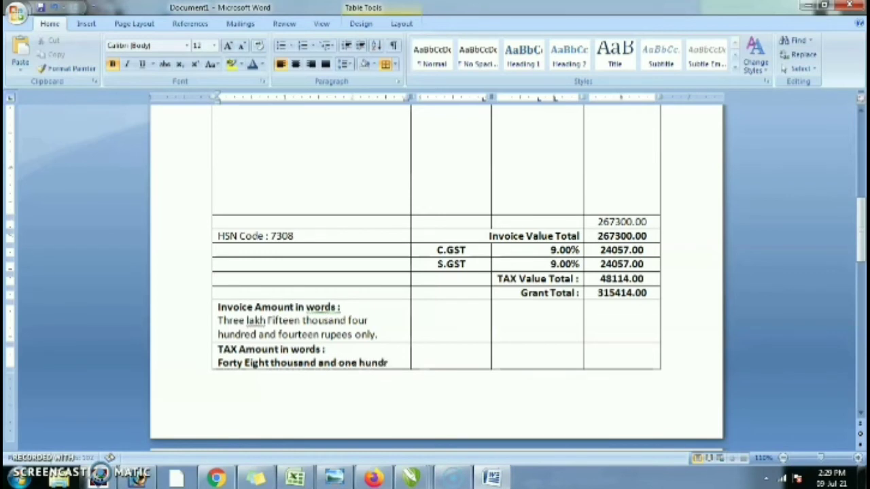
type("ed")
type(" and four")
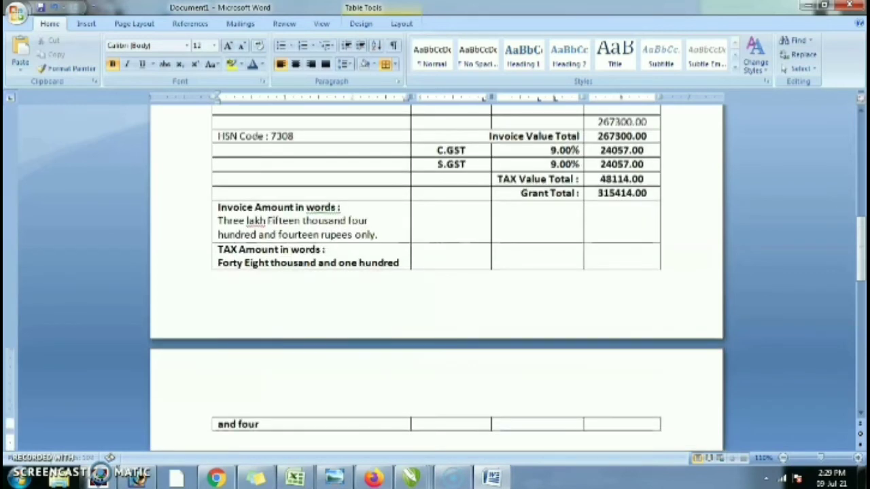
type("teen rupees only")
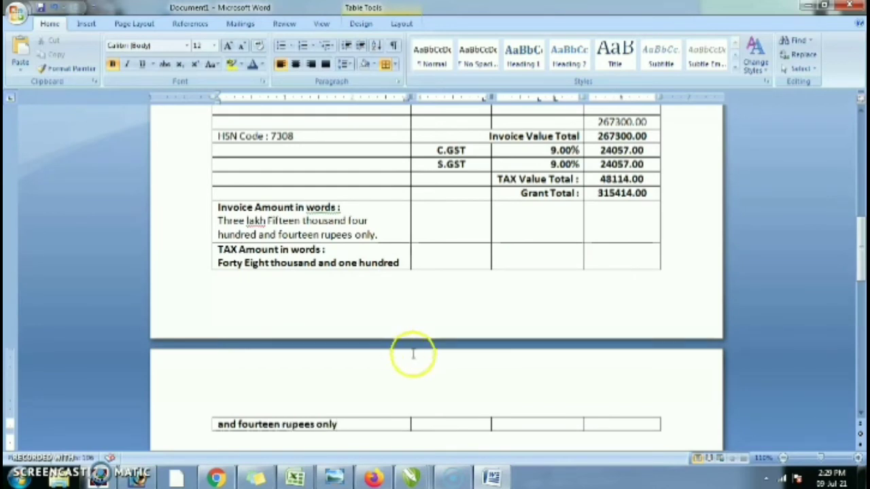
scroll(413, 354, "down", 1)
- Merge the Invoice Amount in words row into one left-aligned cell
left_click_drag(335, 201, 613, 194)
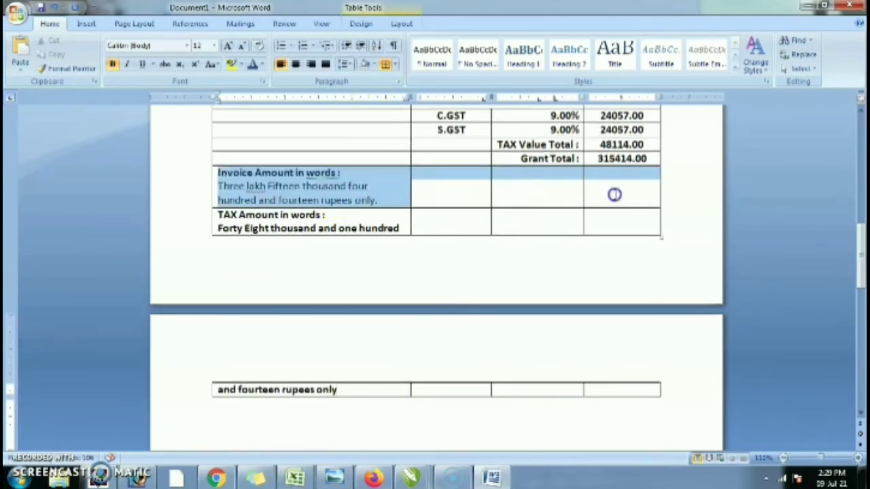
right_click(614, 194)
left_click(649, 275)
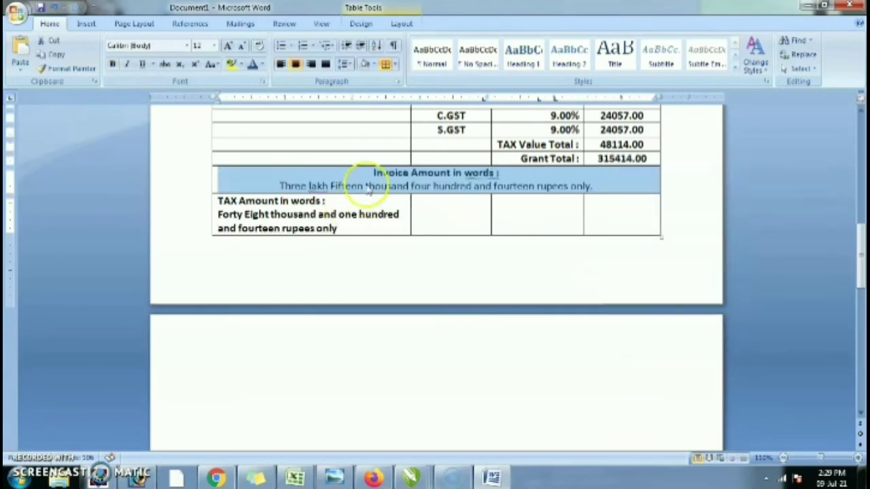
left_click(388, 168)
key("ctrl+l")
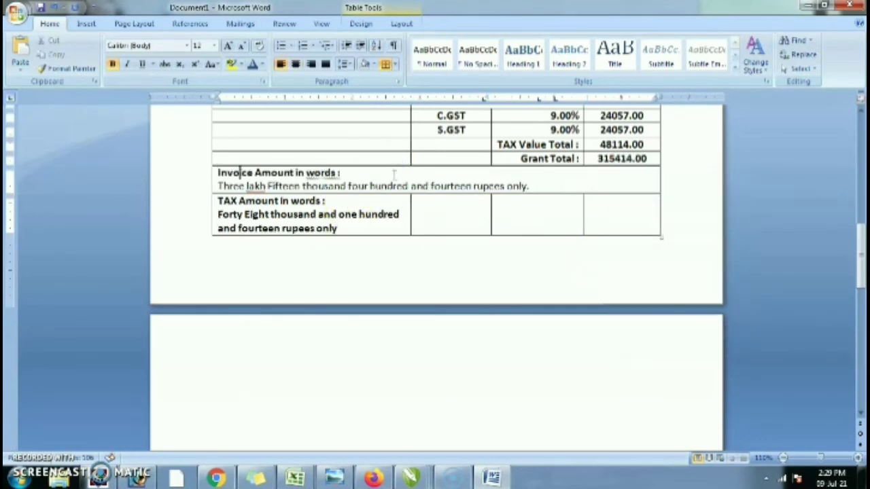
- Add an empty row at the bottom of the table
left_click_drag(331, 208, 602, 230)
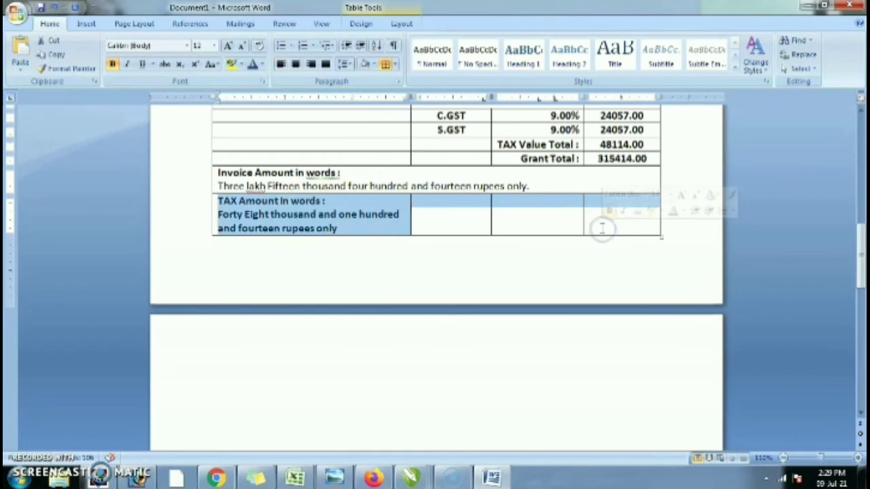
right_click(602, 230)
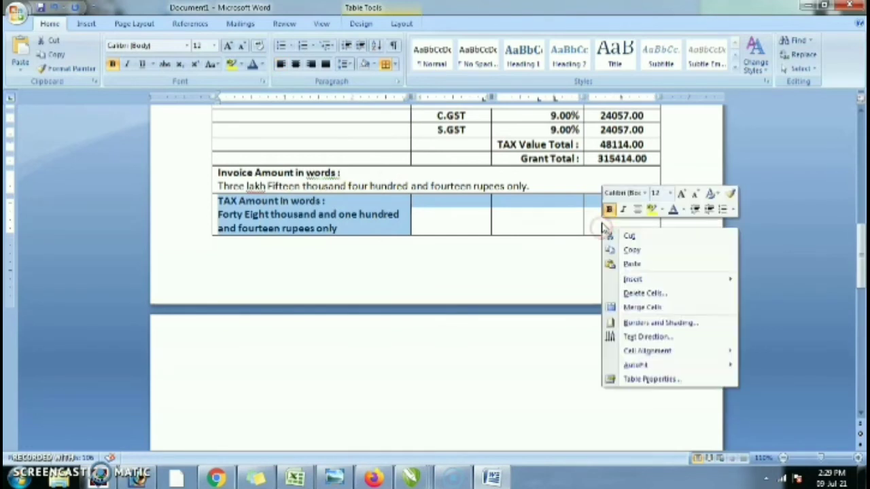
left_click(569, 246)
left_click(611, 217)
key("Tab")
- Merge the TAX Amount in words row into one left-aligned cell with unbolded text
left_click_drag(603, 215, 331, 214)
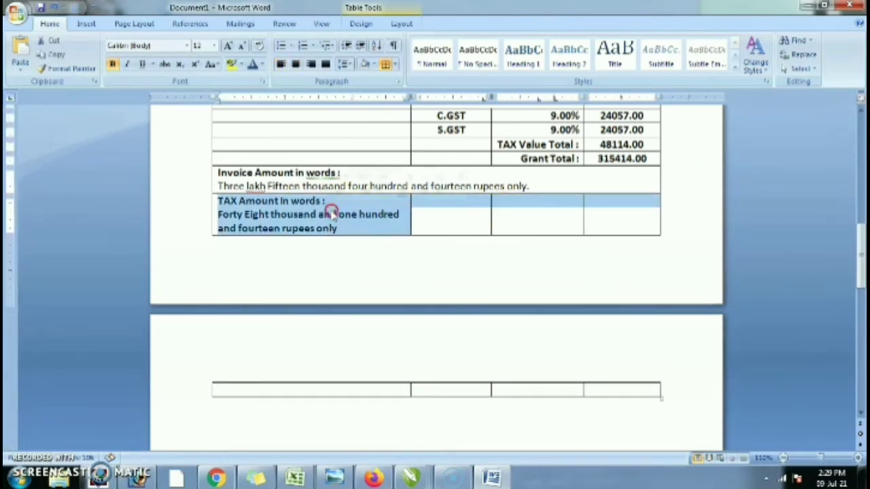
right_click(331, 210)
left_click(364, 291)
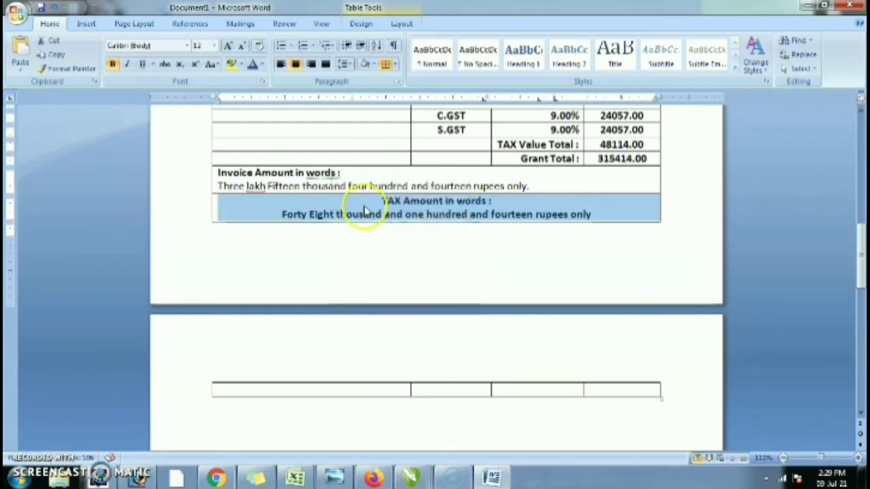
left_click(280, 64)
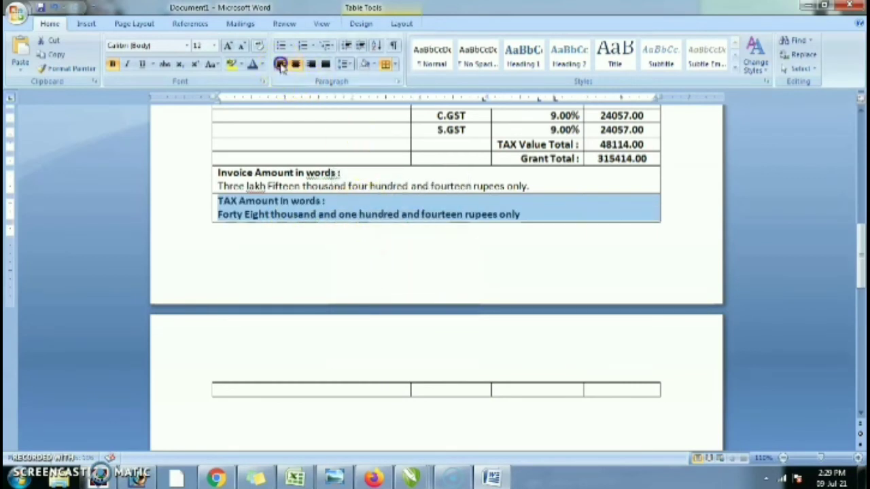
left_click(347, 206)
triple_click(522, 219)
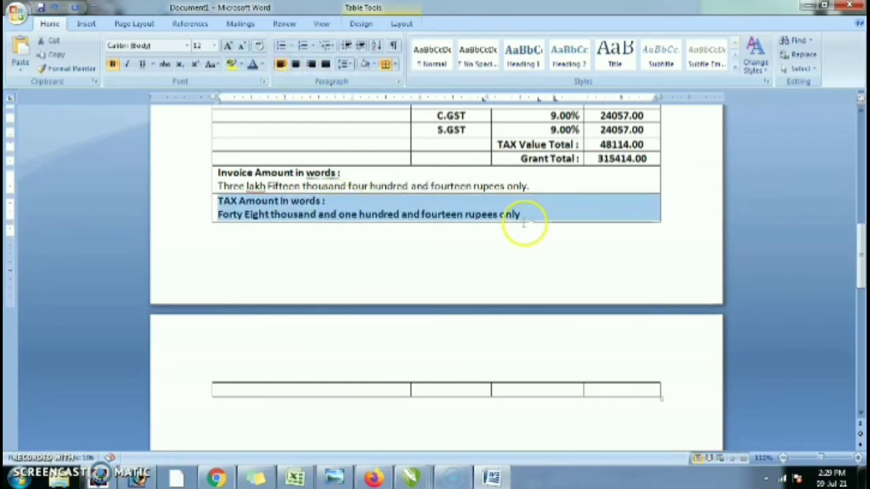
key("ctrl+b")
left_click(551, 244)
scroll(551, 244, "down", 2)
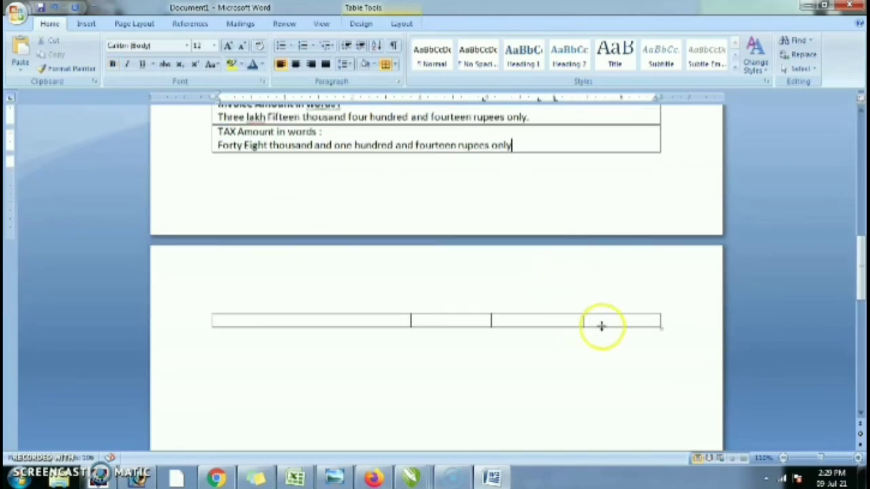
- Merge the last table row into one right-aligned cell
left_click(607, 321)
left_click(283, 322, "shift")
right_click(284, 322)
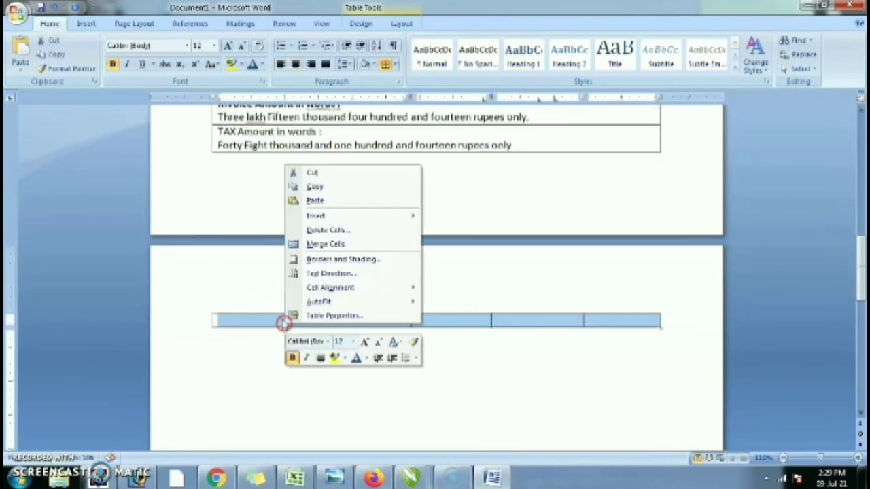
left_click(320, 244)
left_click(490, 320)
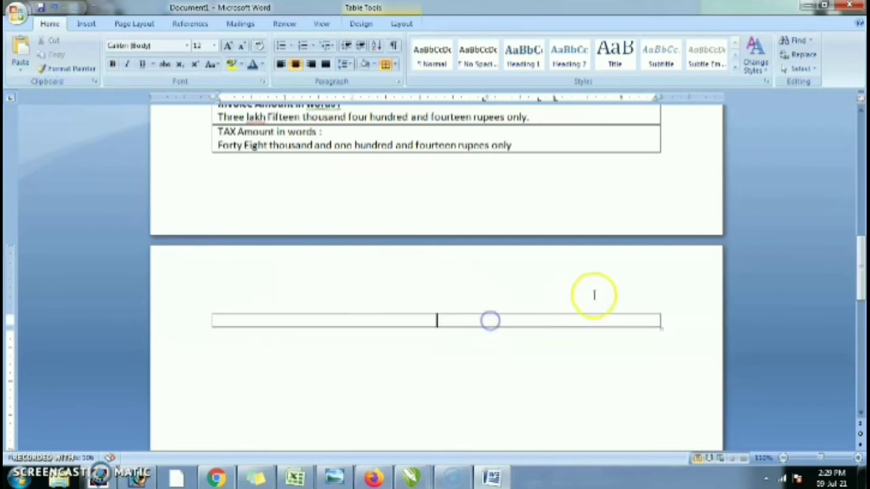
key("ctrl+r")
- Type 'For NOOR METAL WORKS' with a Proprietor line below after blank signature space
type("For N")
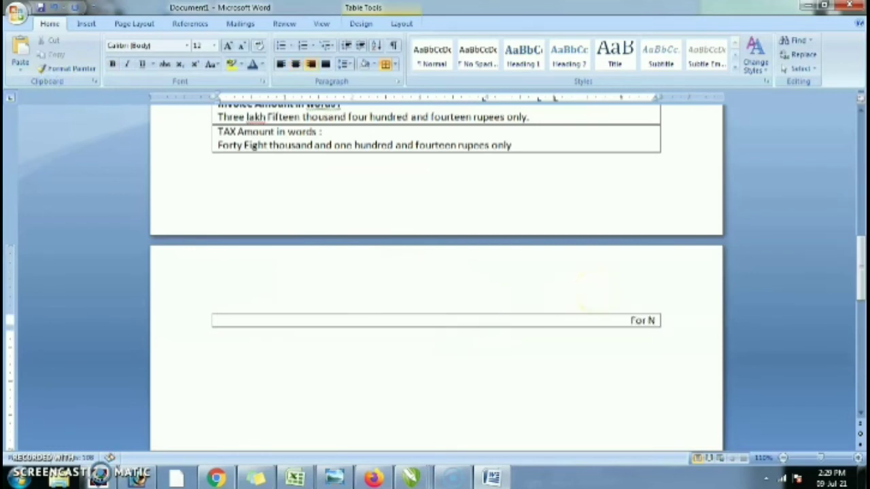
type("oor Me")
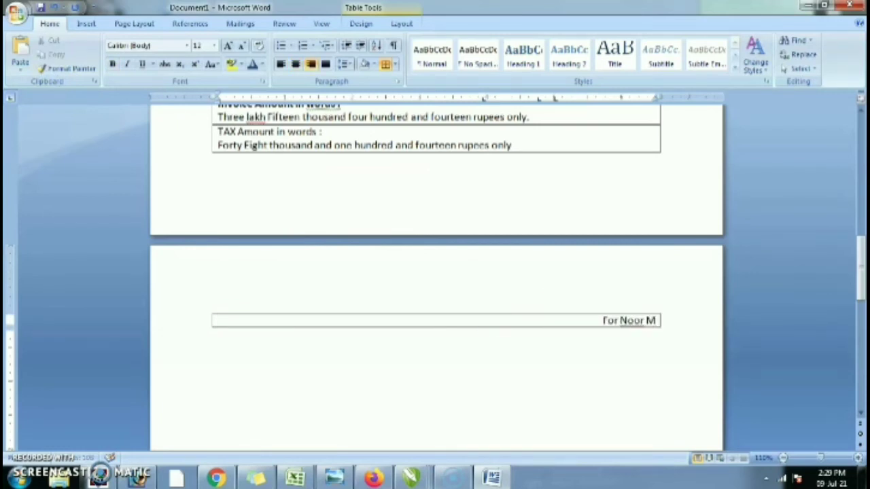
key("BackSpace")
key("BackSpace")
key("BackSpace")
key("BackSpace")
key("BackSpace")
key("BackSpace")
key("BackSpace")
type("n")
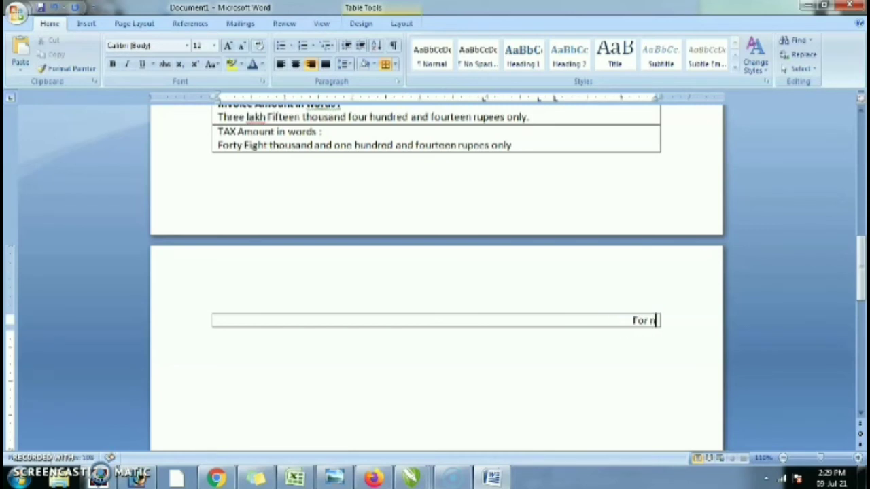
key("BackSpace")
type("NOOR MET")
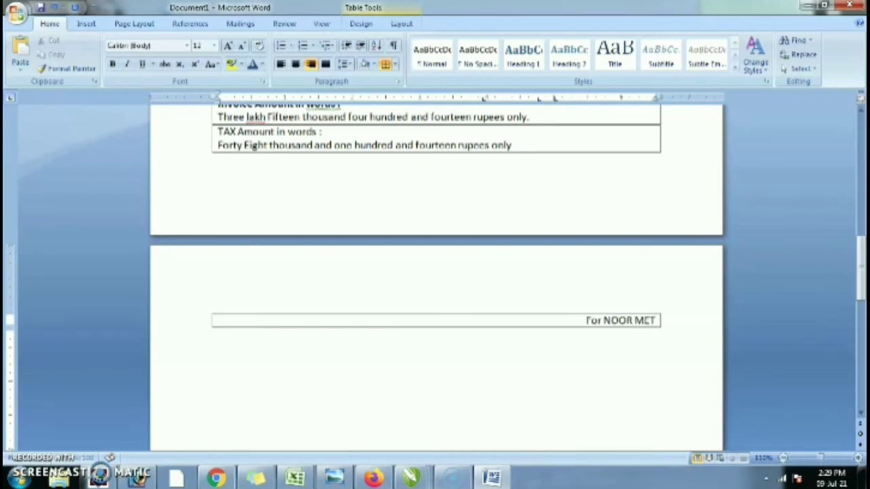
type("AL WORKS")
key("Return")
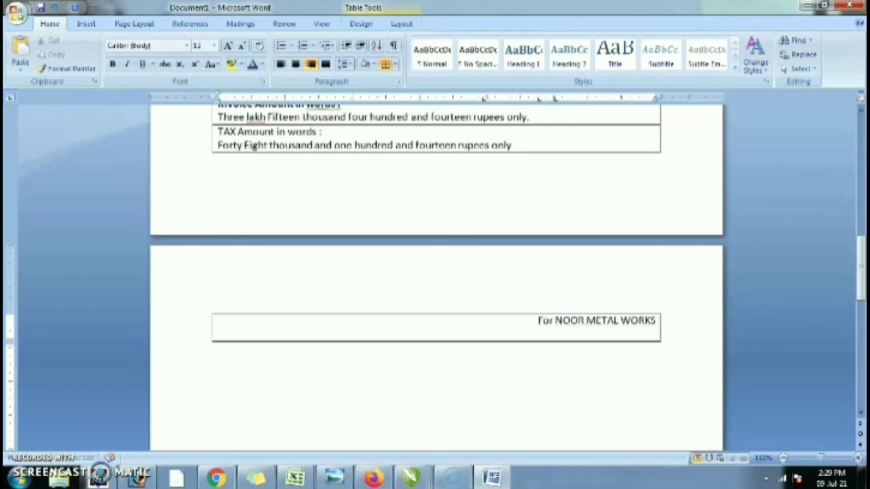
key("Return")
key("Return")
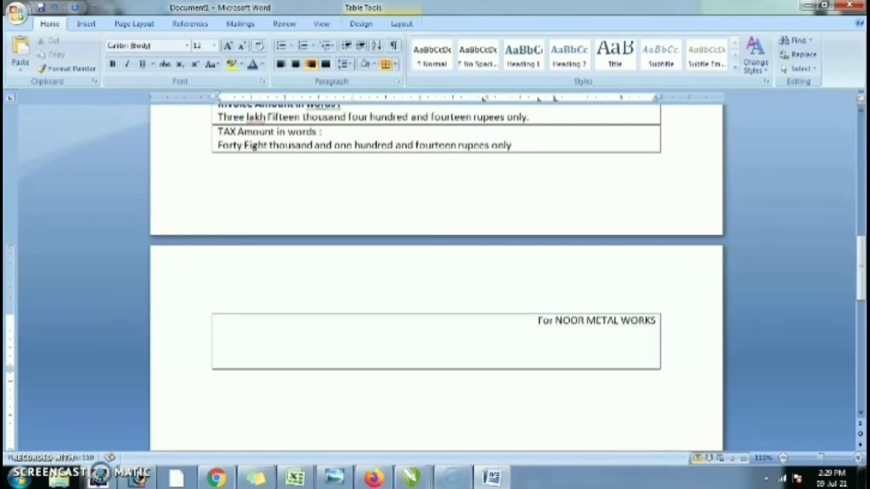
type("Properitor")
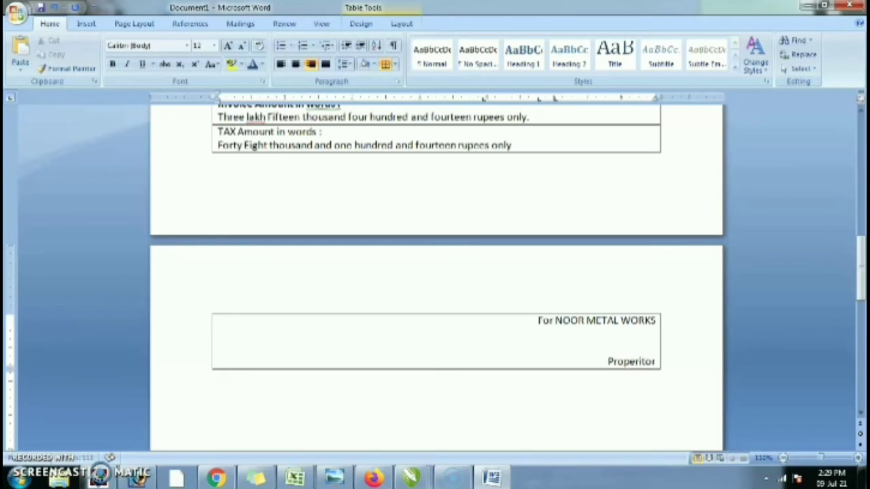
scroll(578, 278, "up", 10)
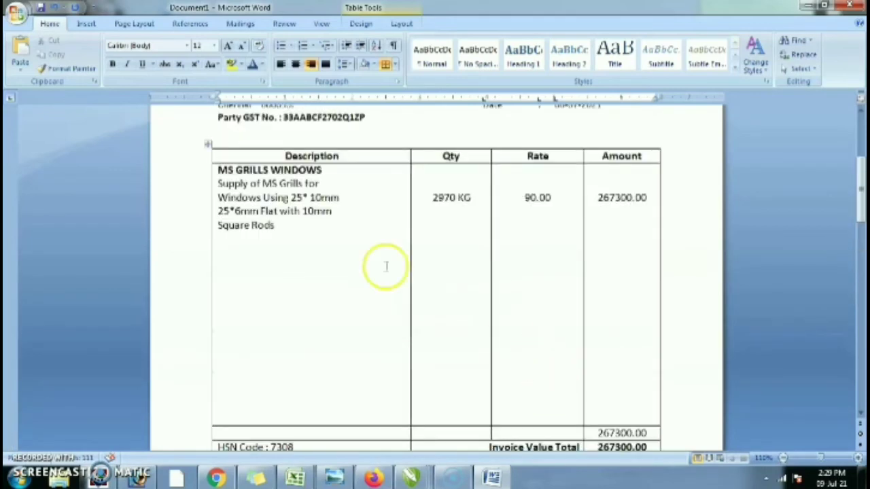
- Correct the misspelled 'Properitor' to 'Proprietor' in the signature block
scroll(331, 225, "down", 6)
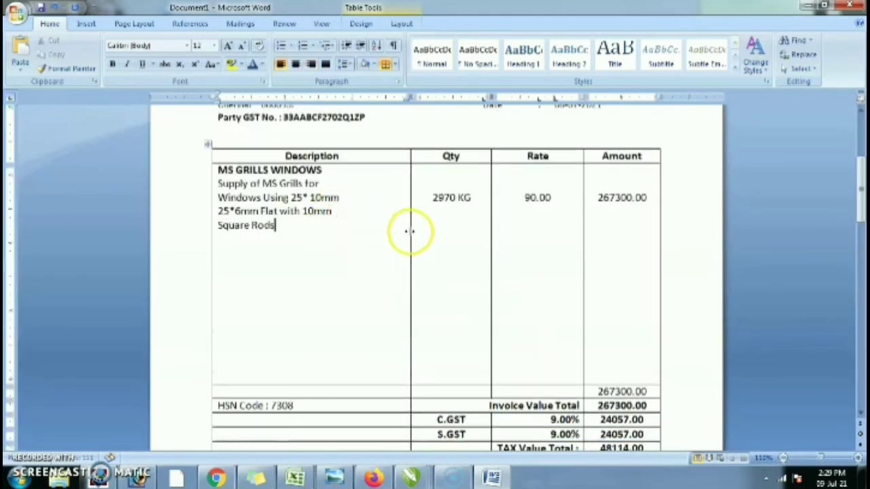
scroll(415, 236, "up", 3)
scroll(525, 305, "down", 4)
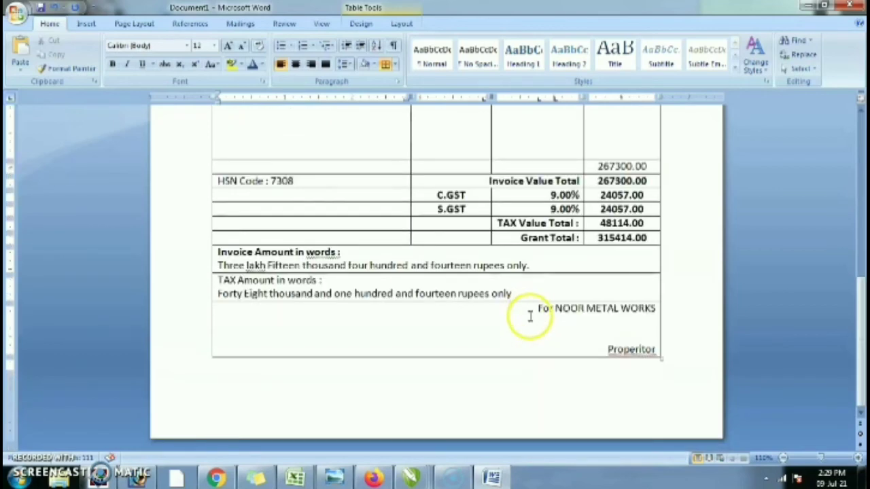
scroll(541, 314, "up", 5)
scroll(527, 314, "down", 5)
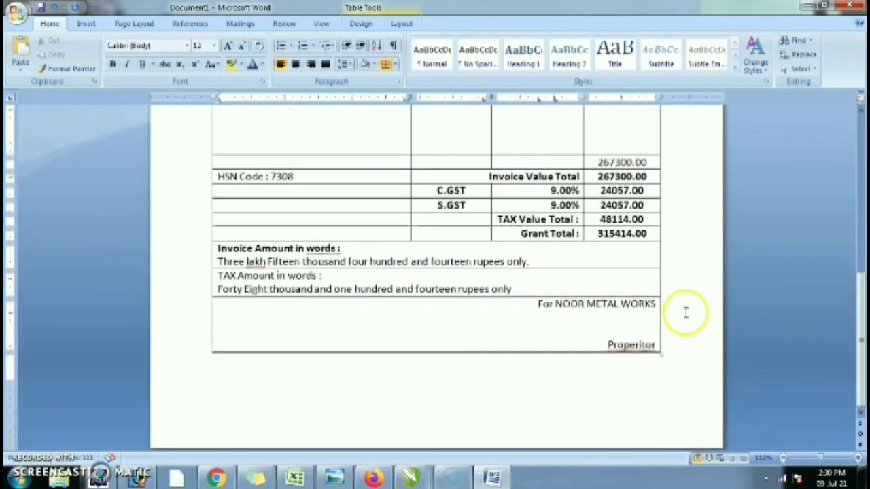
left_click(635, 344)
right_click(635, 343)
left_click(694, 185)
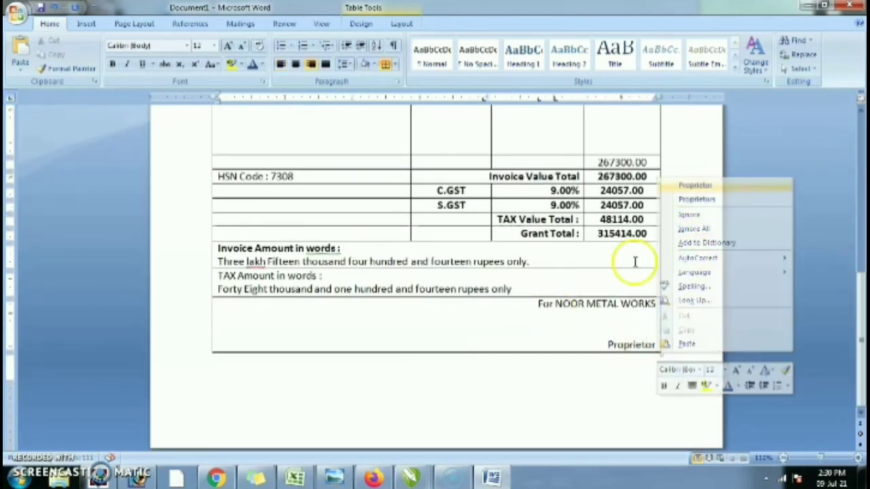
left_click(588, 300)
- Make the 'For NOOR METAL WORKS' line bold and enlarge it to 16 pt
key("Home")
key("shift+Down")
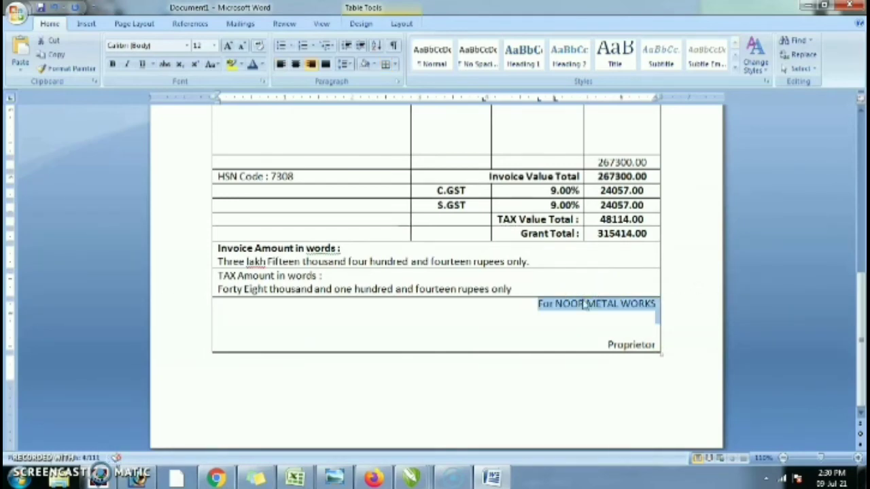
key("ctrl+b")
key("ctrl+shift+period")
key("ctrl+shift+period")
left_click(560, 289)
- Save the document to the Desktop as INVOICE
scroll(578, 292, "up", 10)
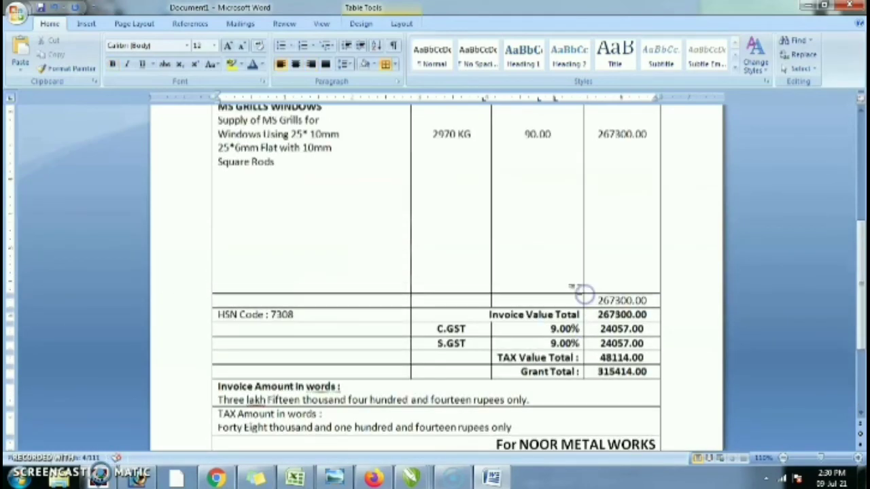
left_click(557, 211)
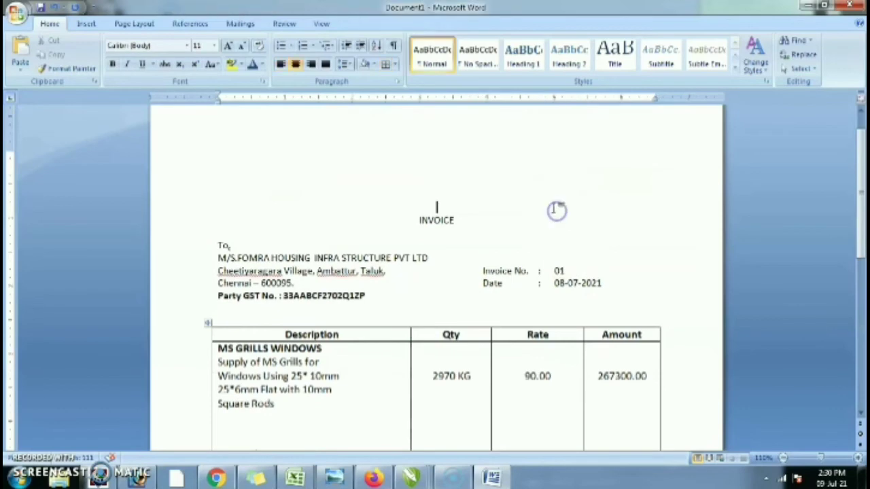
key("ctrl+s")
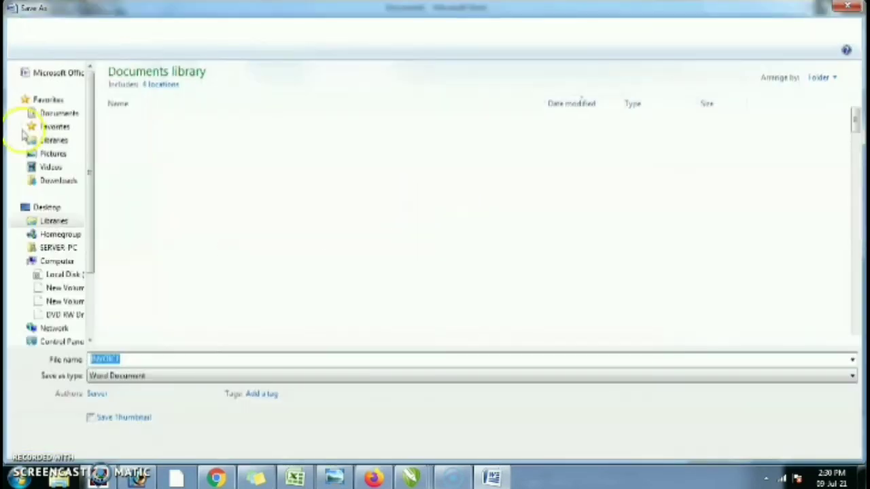
left_click(44, 220)
left_click(755, 442)
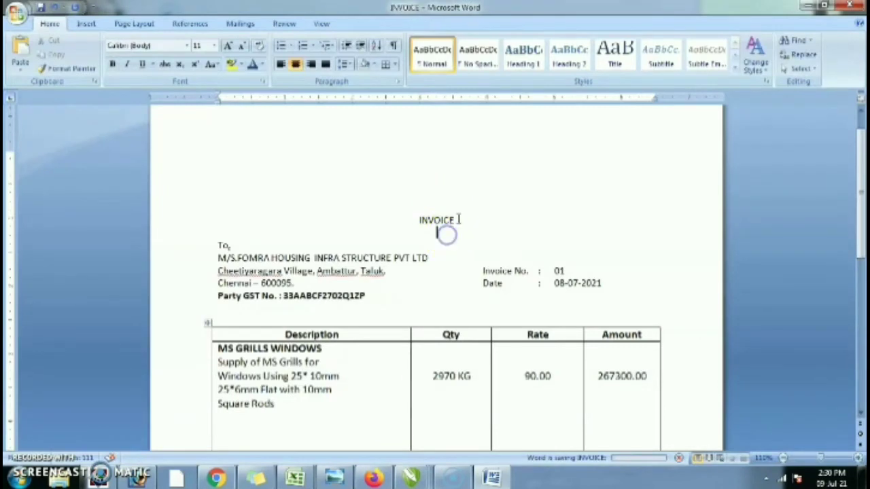
double_click(424, 220)
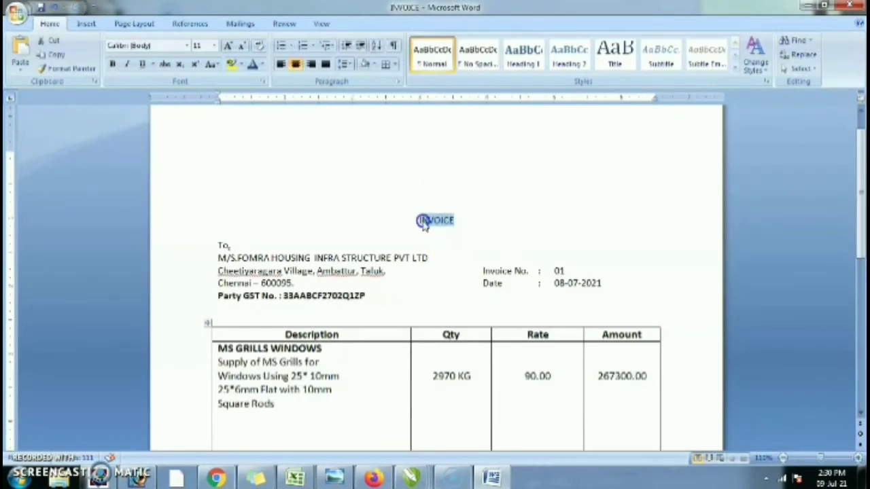
- Make the INVOICE heading 14 pt, bold and non-italic
triple_click(418, 216)
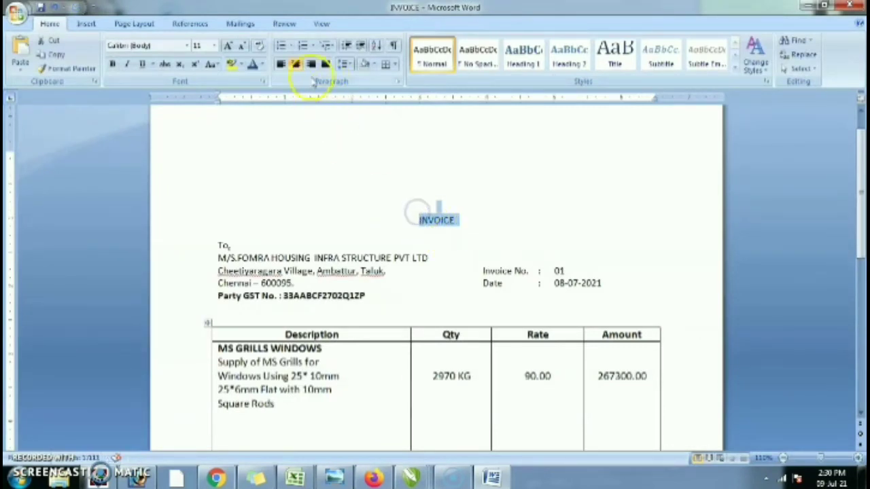
left_click(228, 46)
left_click(228, 45)
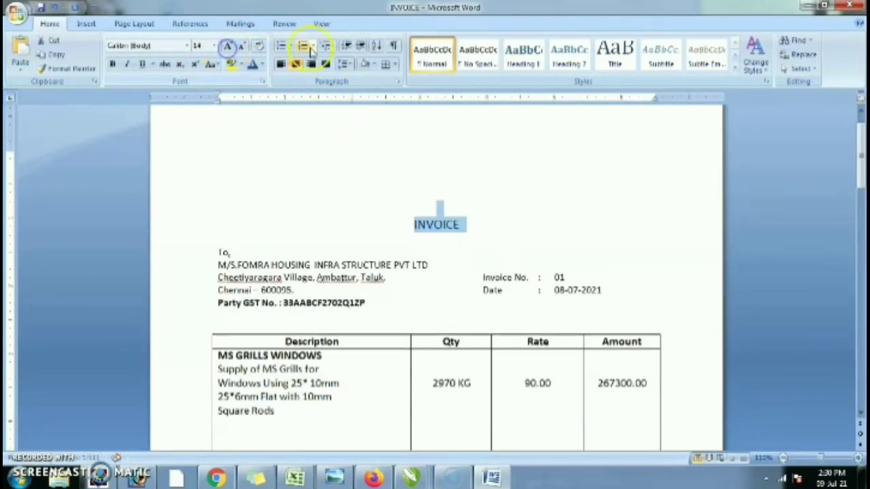
left_click(126, 64)
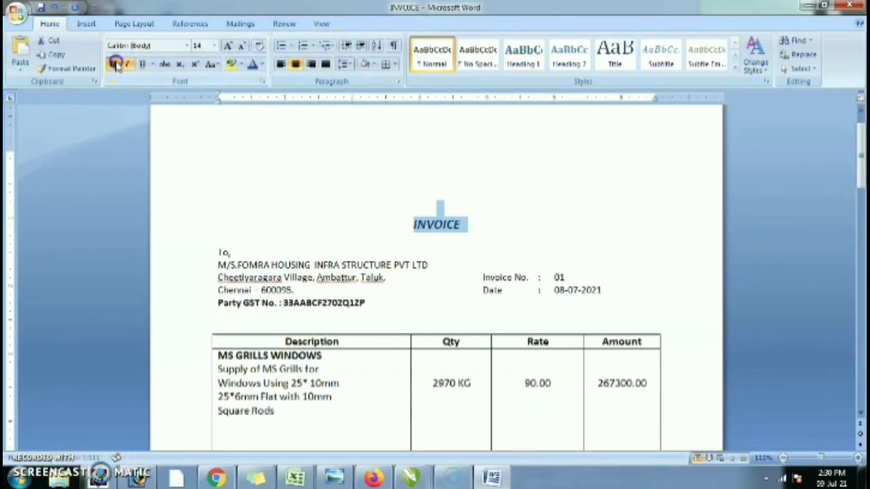
left_click(113, 64)
left_click(484, 200)
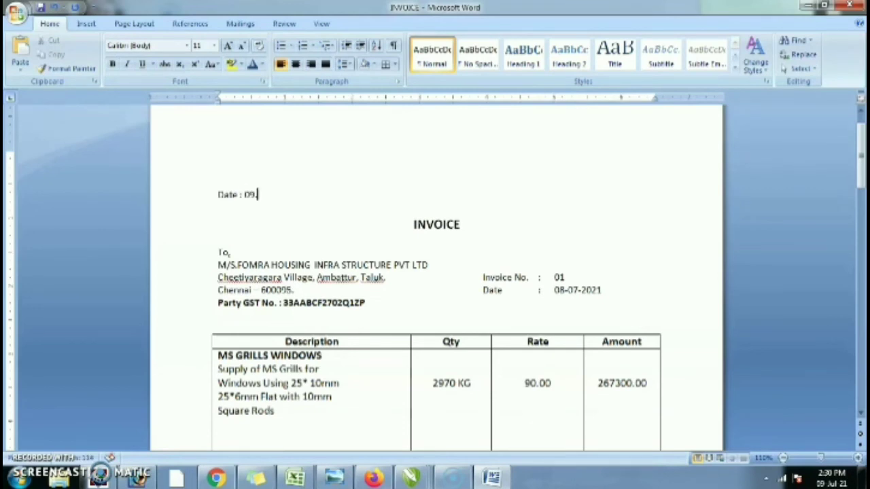
- Right-align the Date : 09.07.2021 line and add blank lines around it
key("ctrl+r")
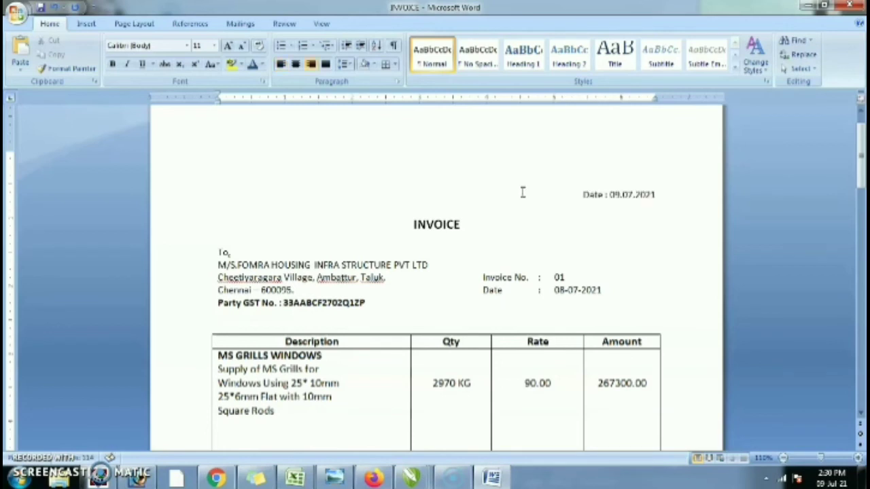
key("Return")
key("End")
key("Return")
scroll(533, 245, "down", 3)
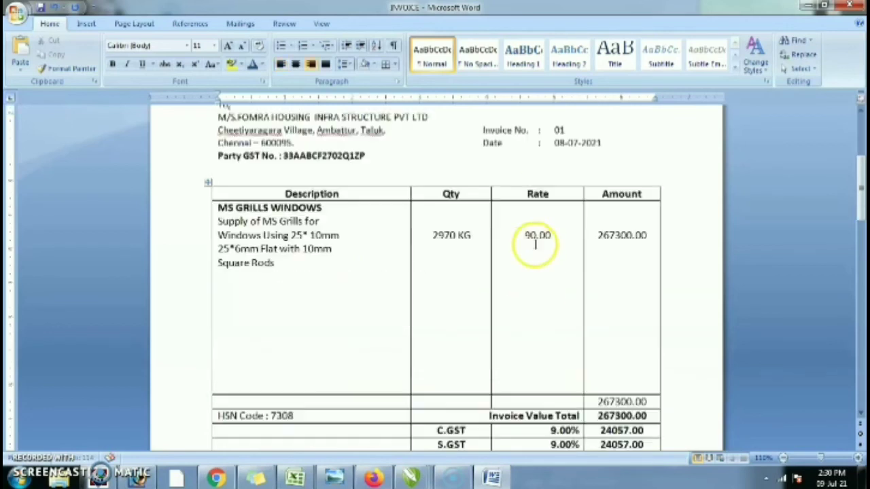
scroll(545, 252, "up", 3)
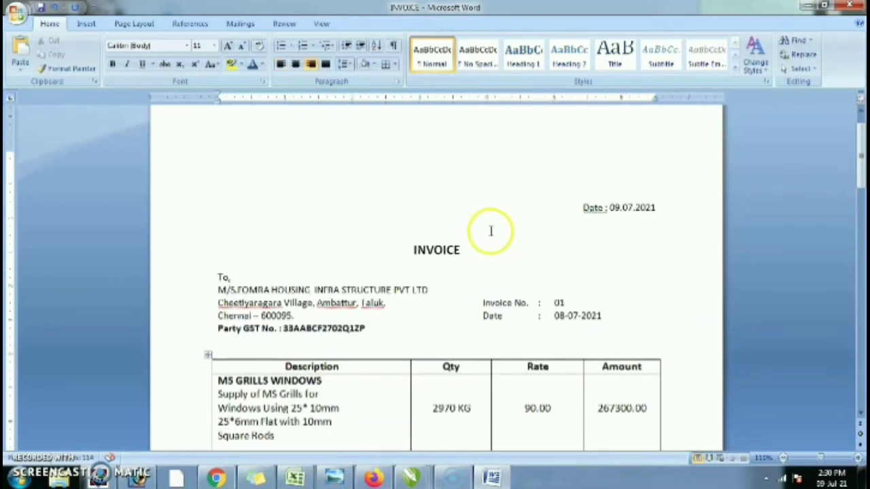
left_click(228, 201)
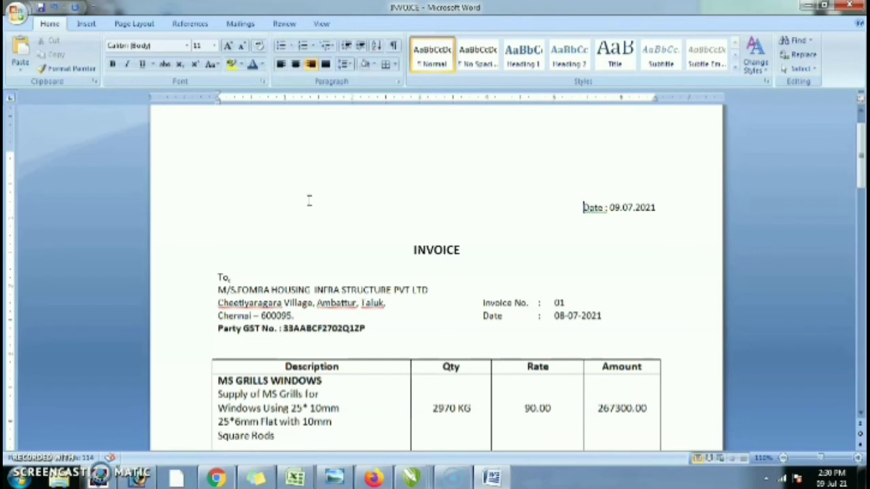
key("ctrl+l")
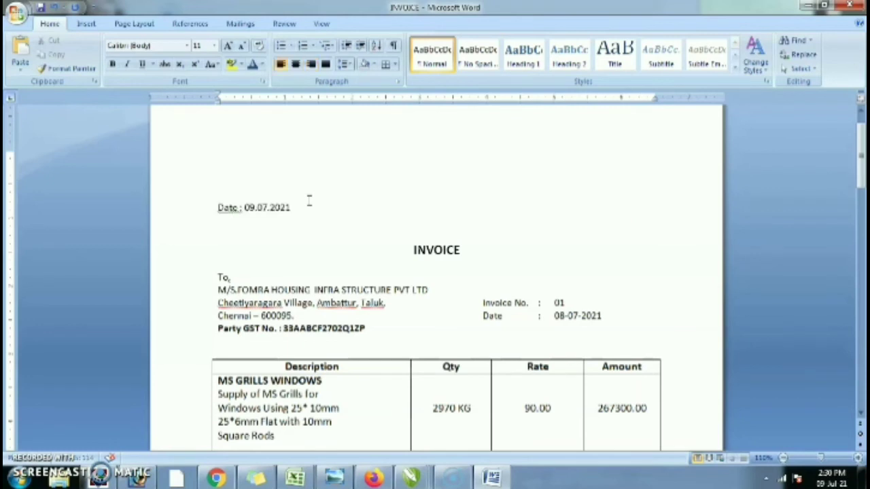
type("Pan No.")
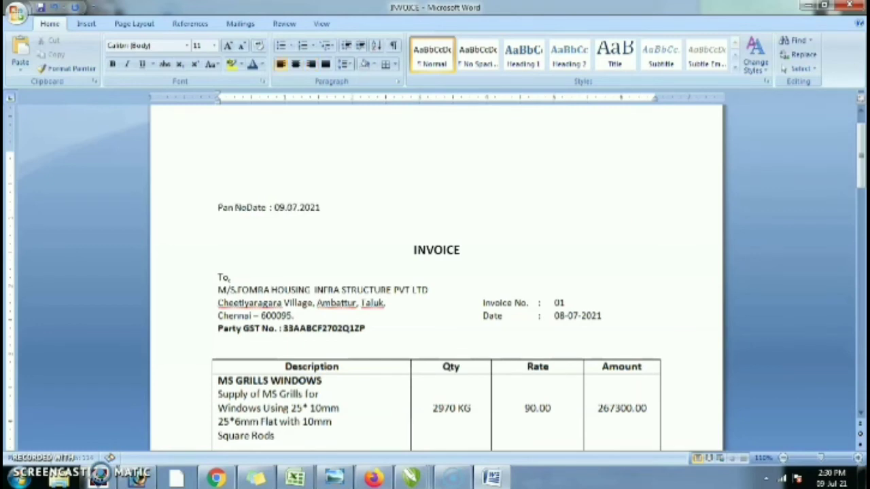
key("ctrl+z")
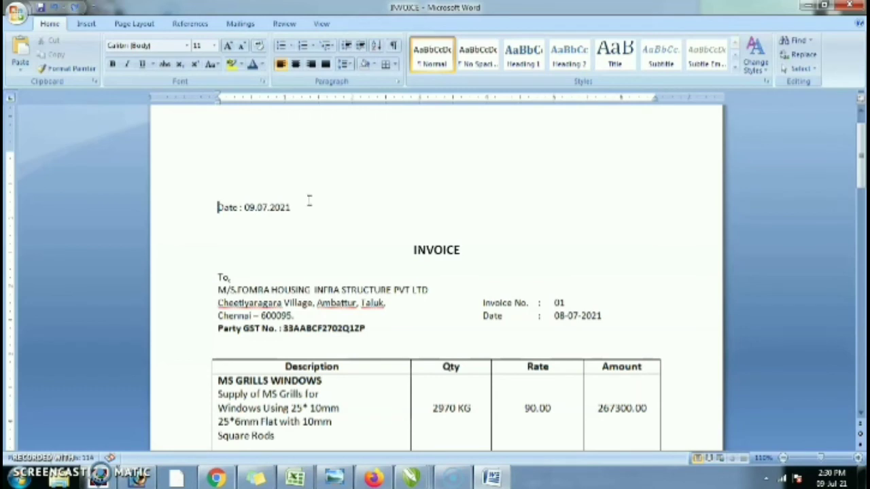
key("ctrl+z")
- Insert a bold GSTIN No. line with the firm's GST number above the date
key("Return")
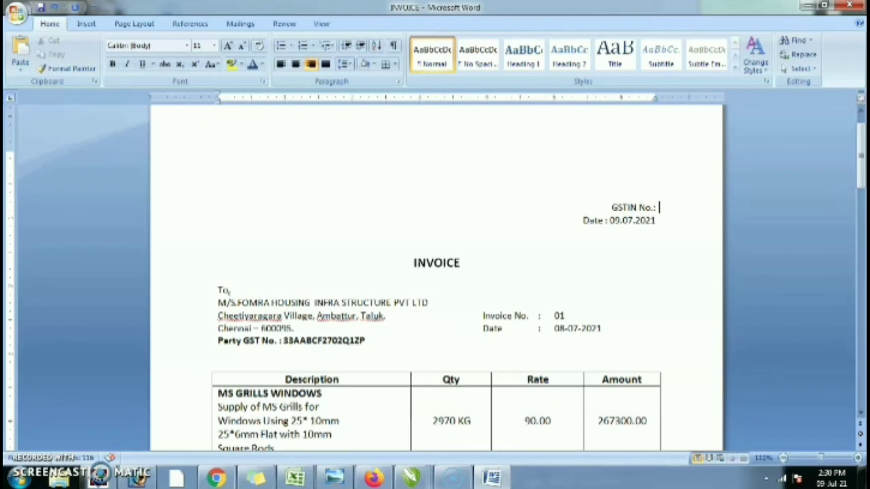
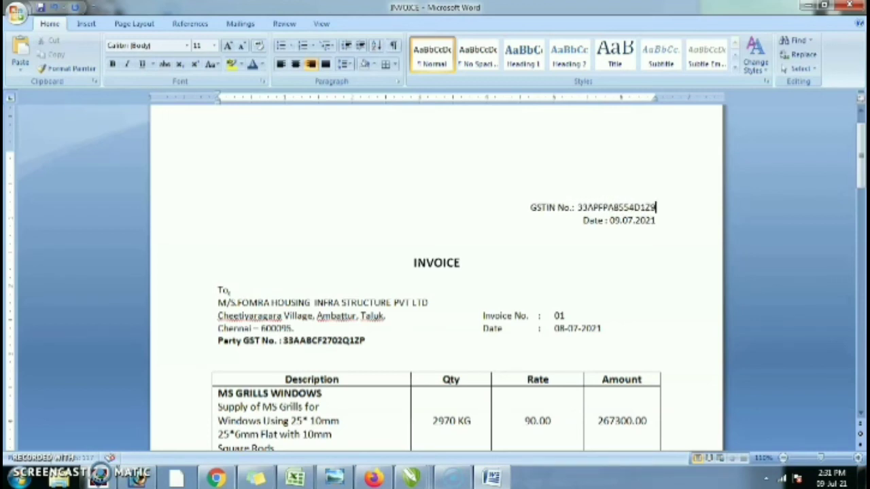
key("Home")
key("shift+Down")
key("shift+Down")
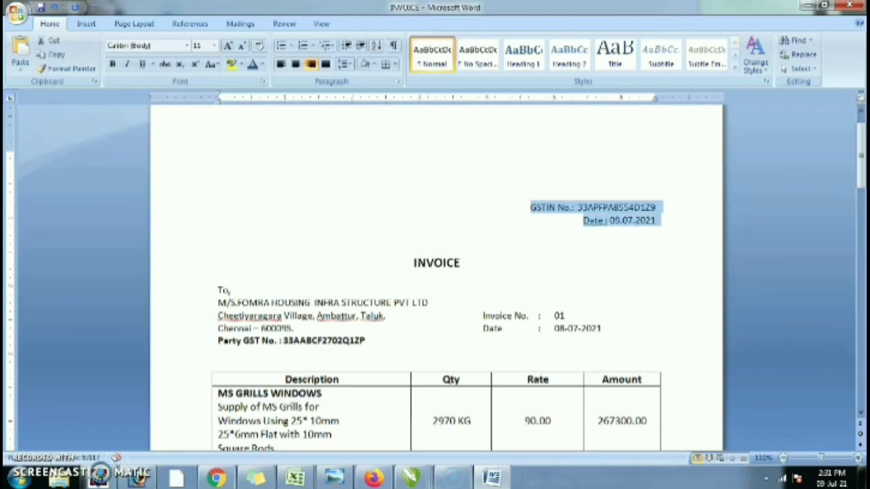
key("shift+Up")
key("ctrl+b")
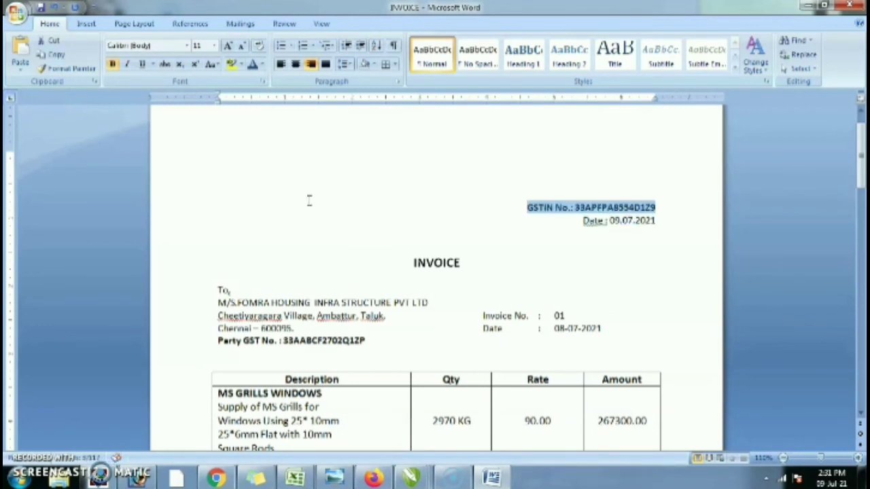
left_click(326, 201)
left_click(671, 219)
left_click(650, 213)
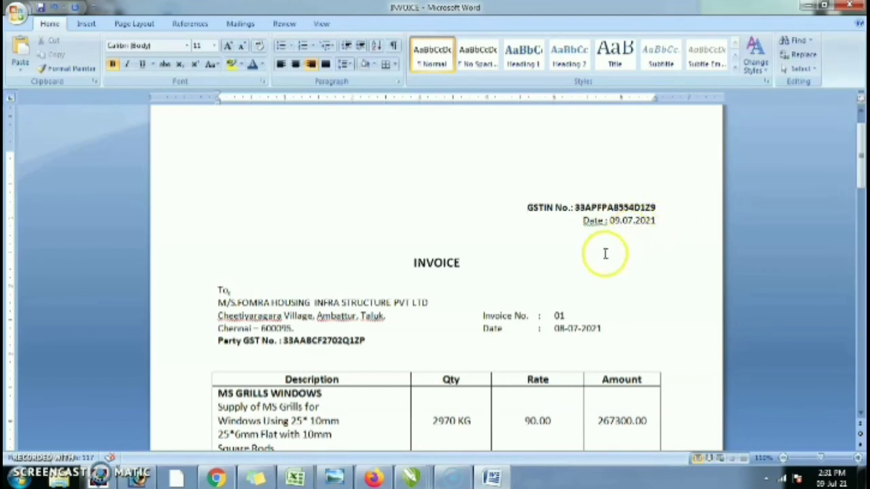
- Inspect the Description cell below Square Rods and the Proprietor line that spills past the table
scroll(558, 286, "down", 8)
scroll(555, 299, "down", 3)
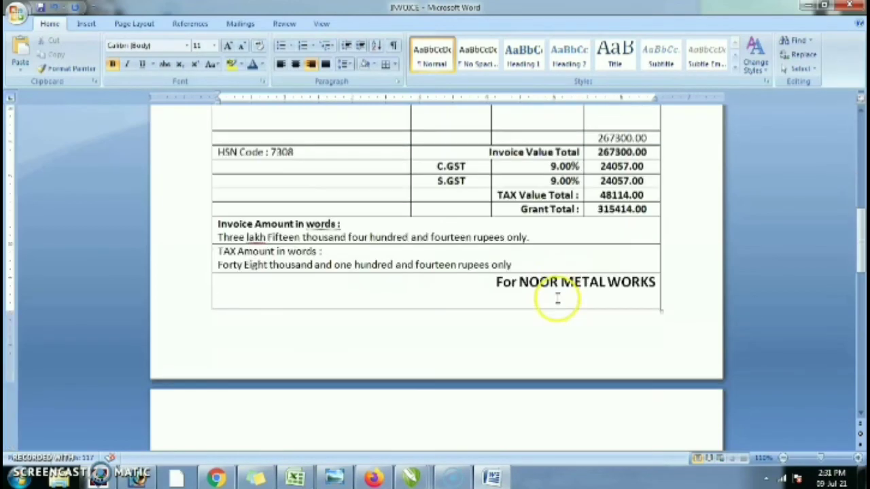
scroll(555, 296, "down", 8)
scroll(555, 288, "up", 3)
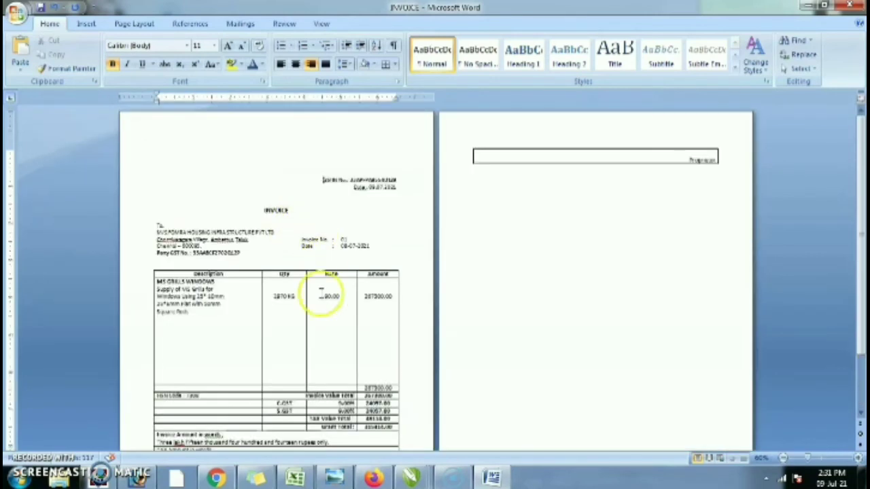
left_click(231, 317)
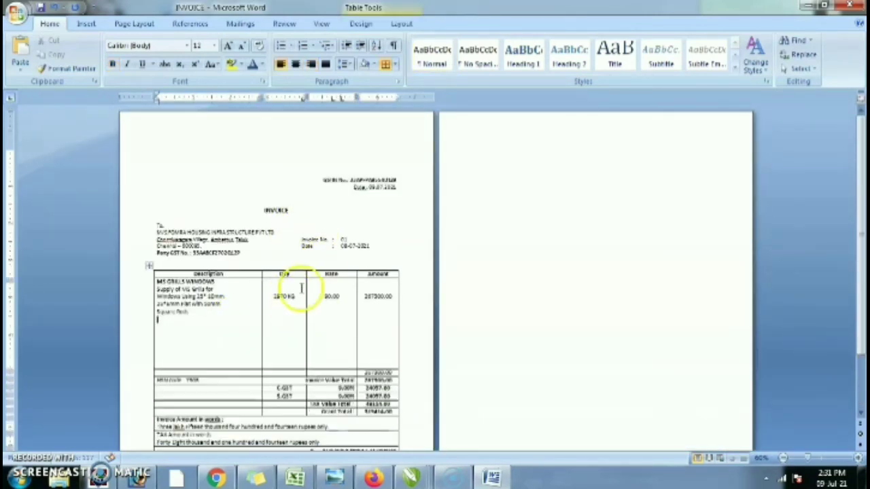
scroll(302, 293, "down", 3)
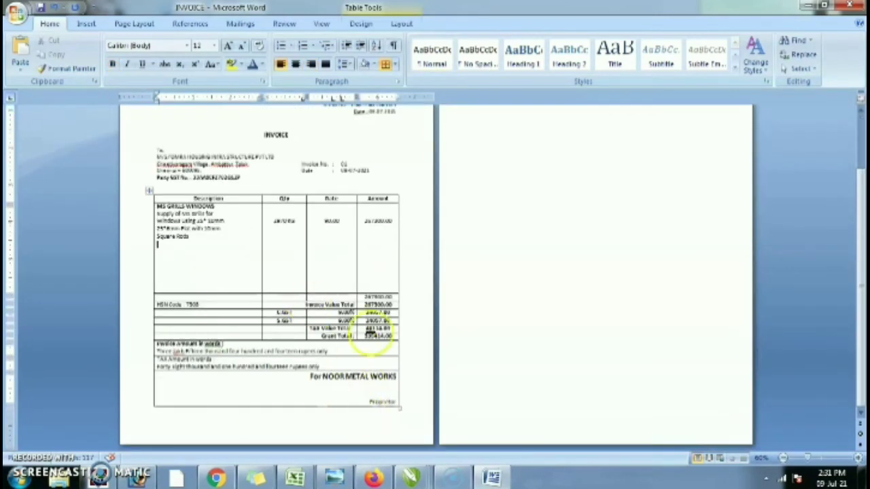
left_click(398, 422)
left_click(330, 418)
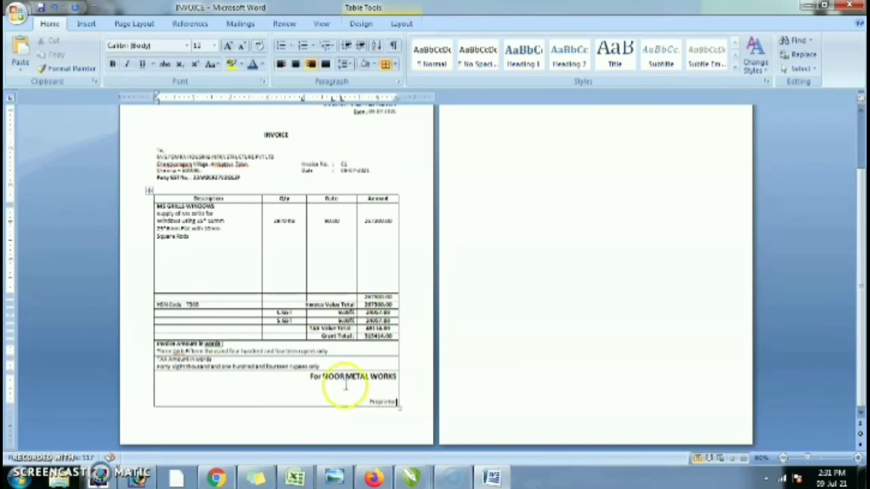
left_click(316, 416)
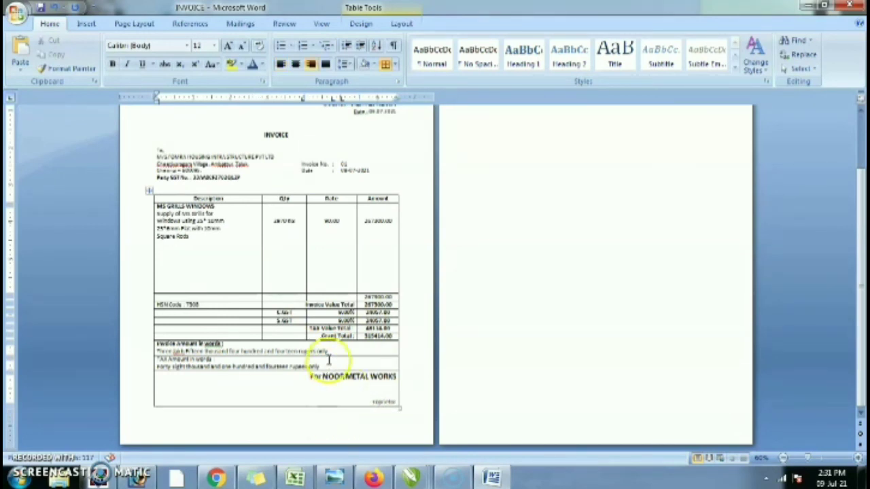
- Insert a blank line above the INVOICE heading, then remove it again
scroll(367, 320, "up", 3)
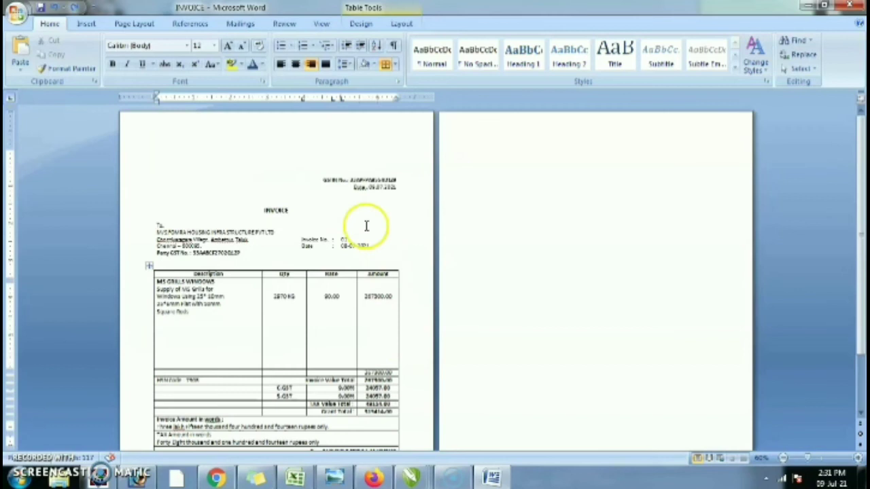
left_click(314, 174)
key("Return")
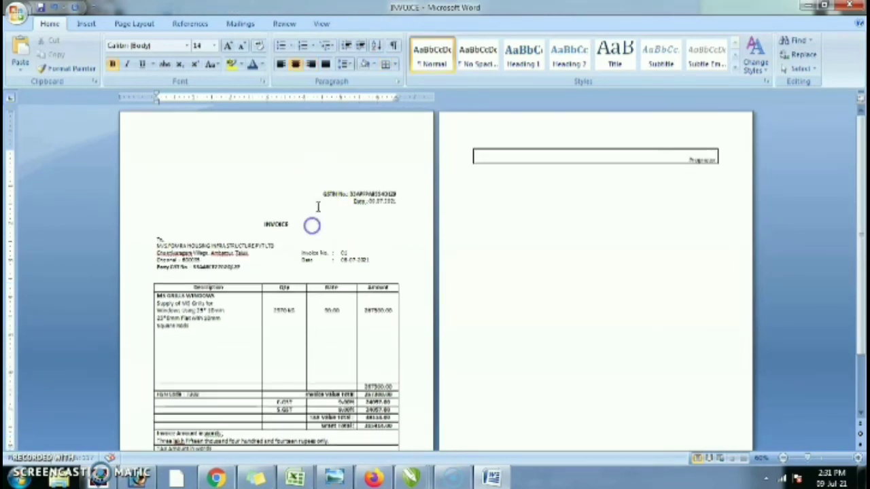
key("BackSpace")
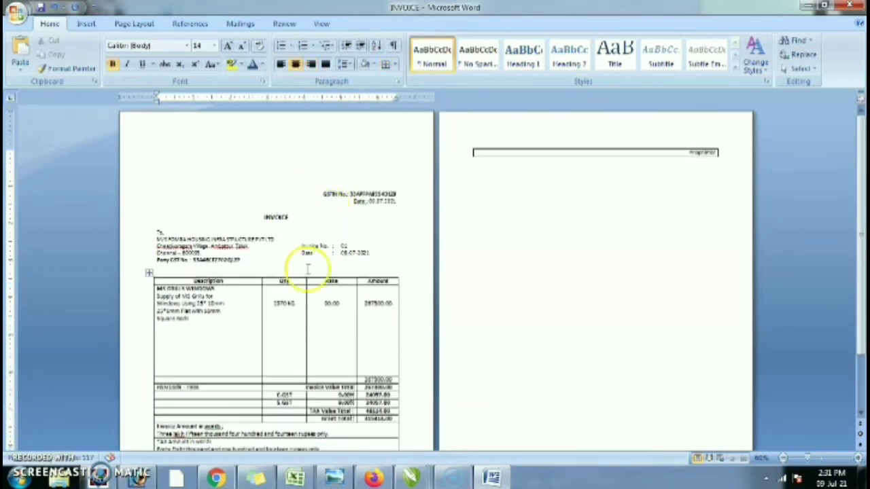
- Delete the extra empty line in the Description cell so Proprietor returns to page 1
scroll(297, 306, "down", 1)
left_click(216, 301)
key("Delete")
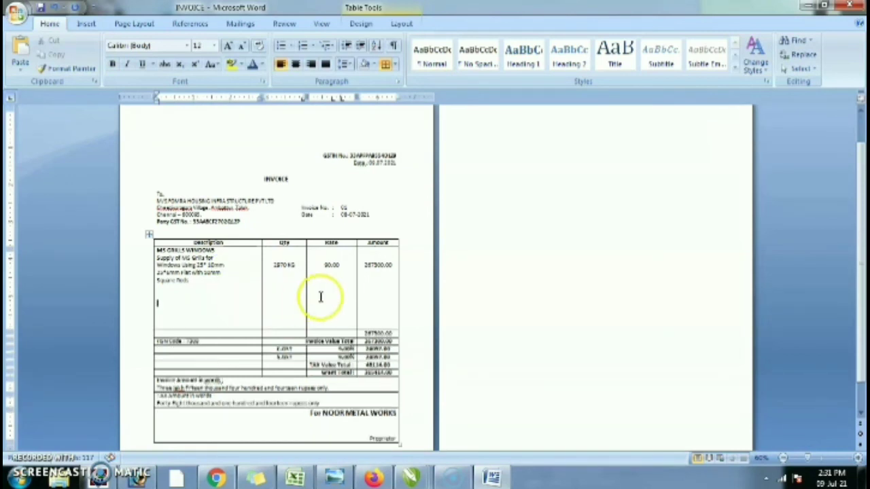
scroll(360, 286, "up", 1)
left_click(367, 193)
scroll(411, 211, "up", 3)
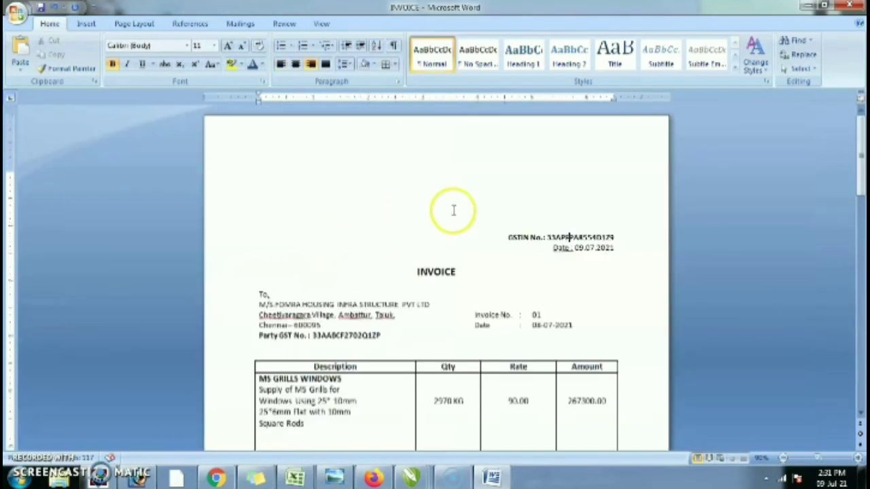
- Set the paper size to B5 from the Page Layout Size list
left_click(86, 23)
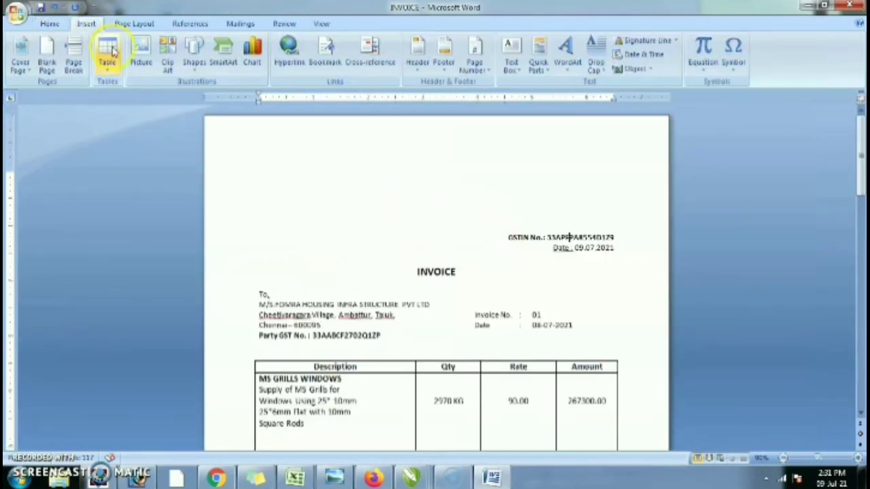
left_click(50, 24)
left_click(117, 25)
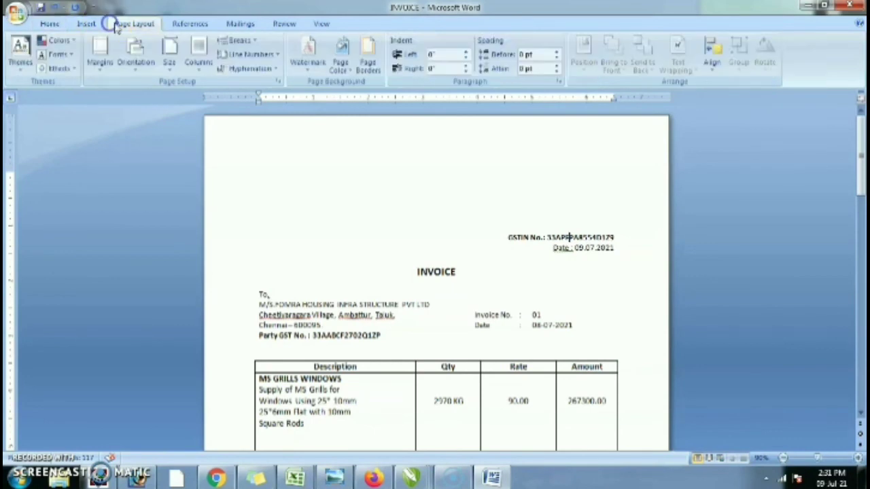
left_click(86, 24)
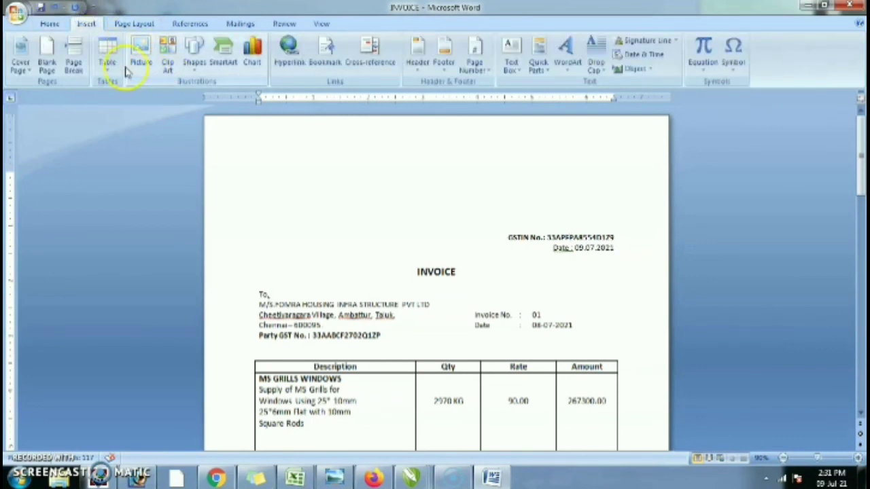
left_click(140, 23)
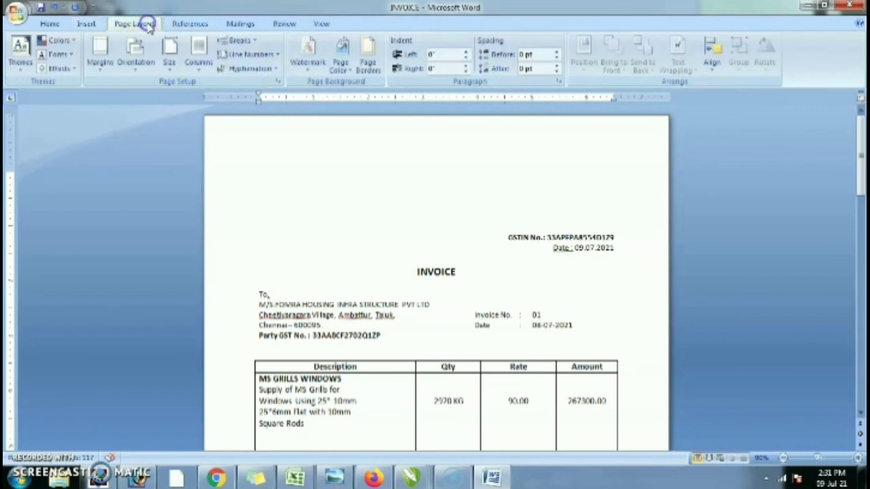
left_click(167, 62)
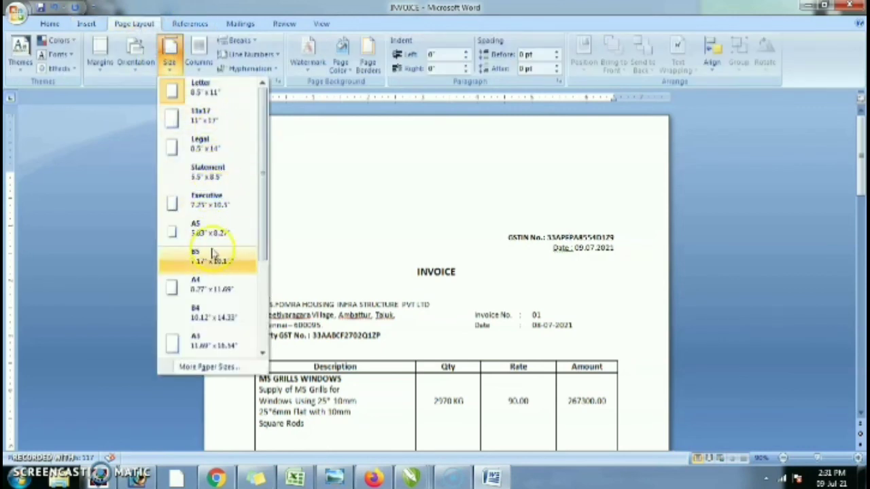
left_click(214, 271)
- Change the paper size to A4 and place the caret on the empty line above GSTIN
left_click(168, 51)
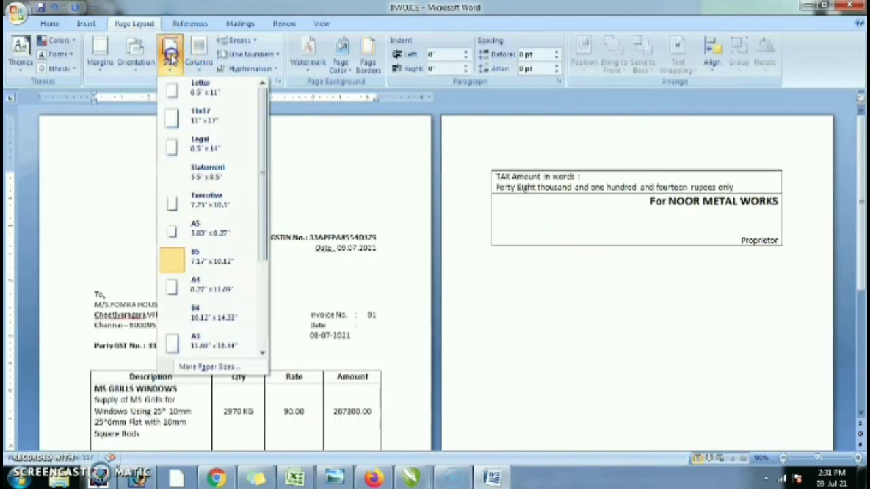
left_click(197, 286)
left_click(550, 210)
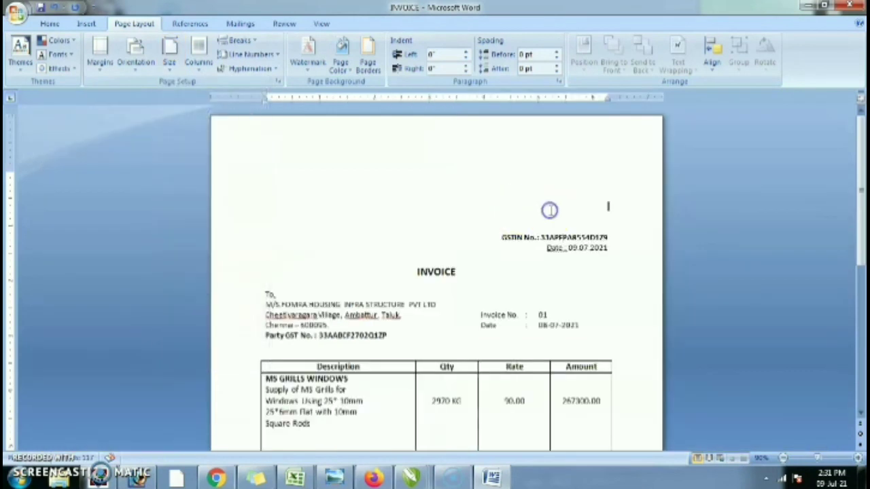
left_click(573, 223)
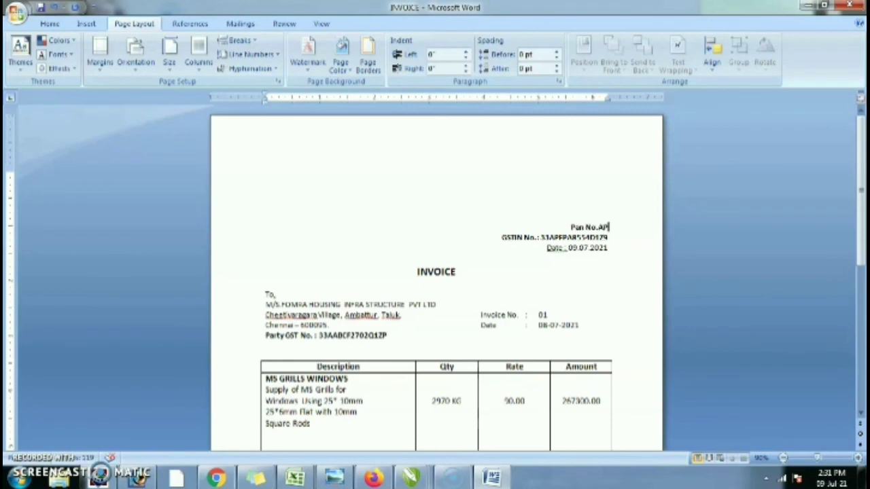
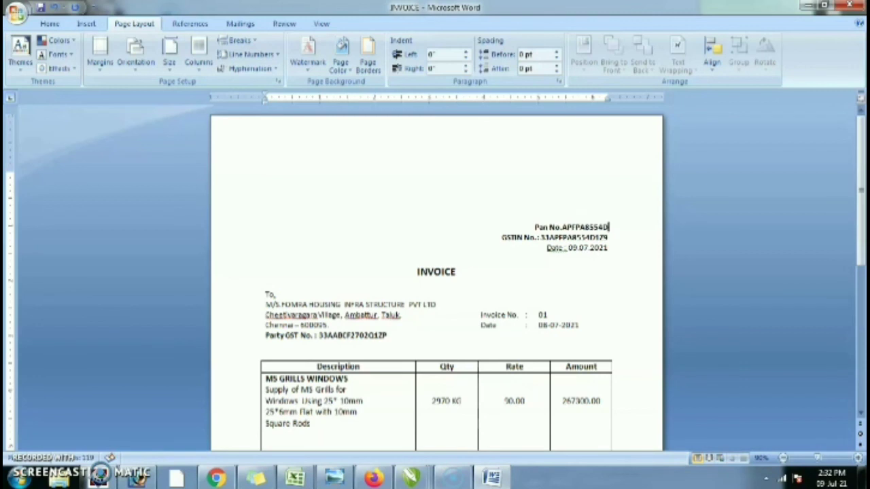
- Type the 'Pan No.' line with the PAN number and select it along with the GSTIN line
key("Home")
key("shift+End")
key("shift+Down")
- Grow the PAN and GSTIN lines' font two steps, shrink one back, then bring up Print
key("ctrl+]")
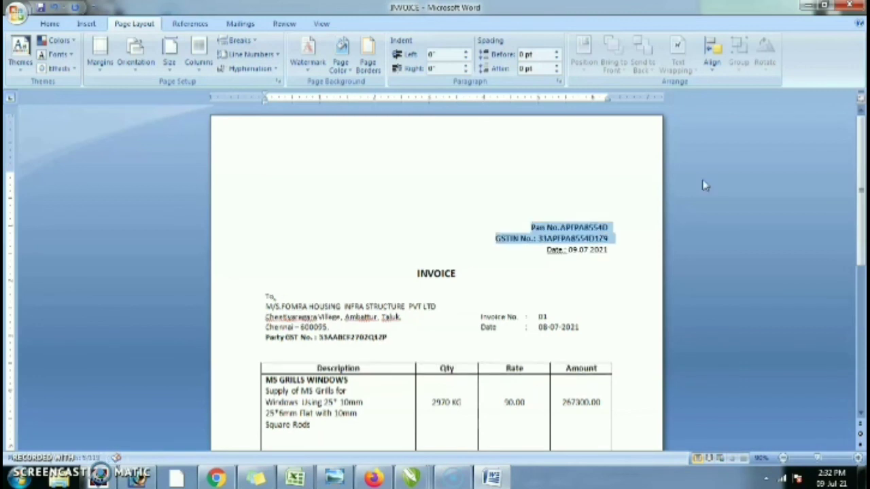
key("ctrl+]")
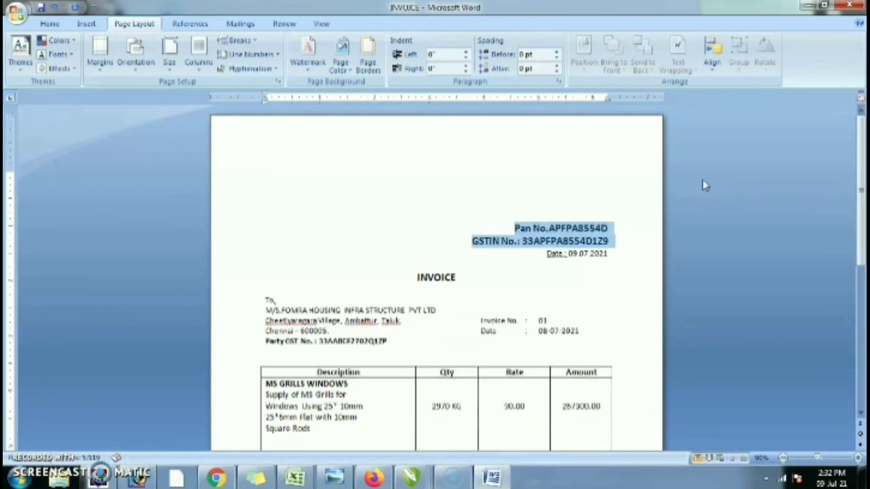
key("ctrl+[")
key("End")
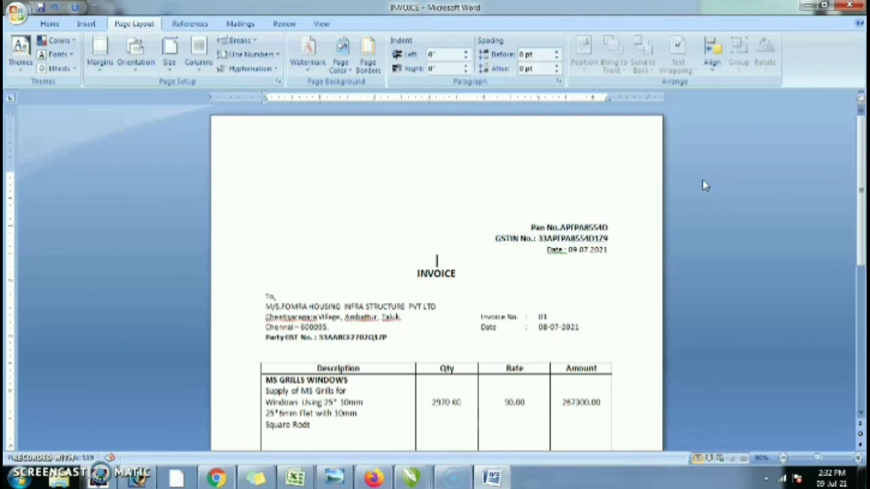
scroll(575, 256, "down", 10)
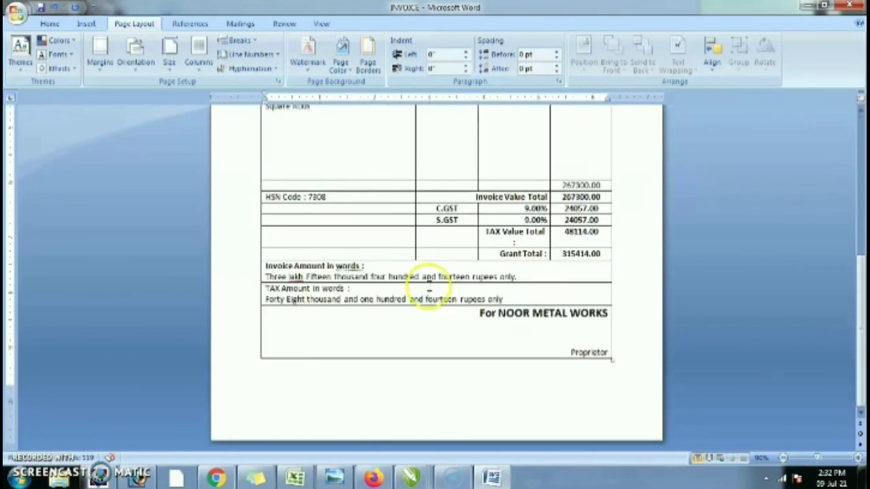
scroll(435, 275, "up", 4)
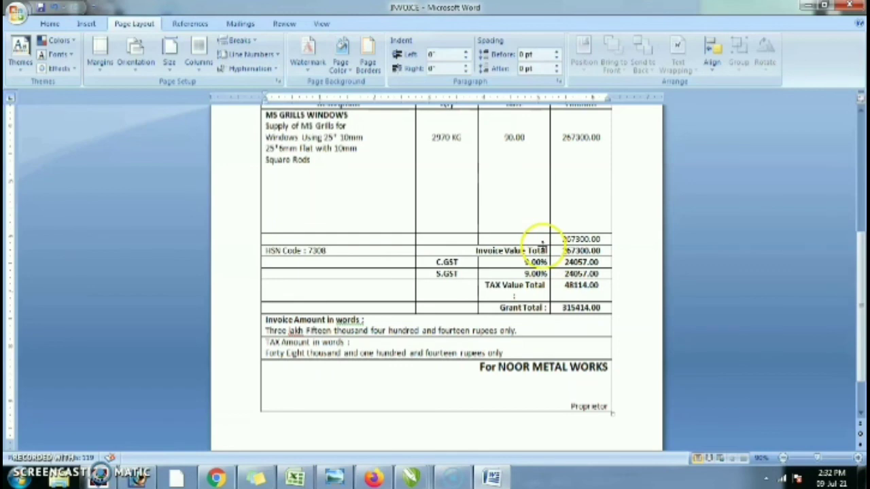
key("ctrl+p")
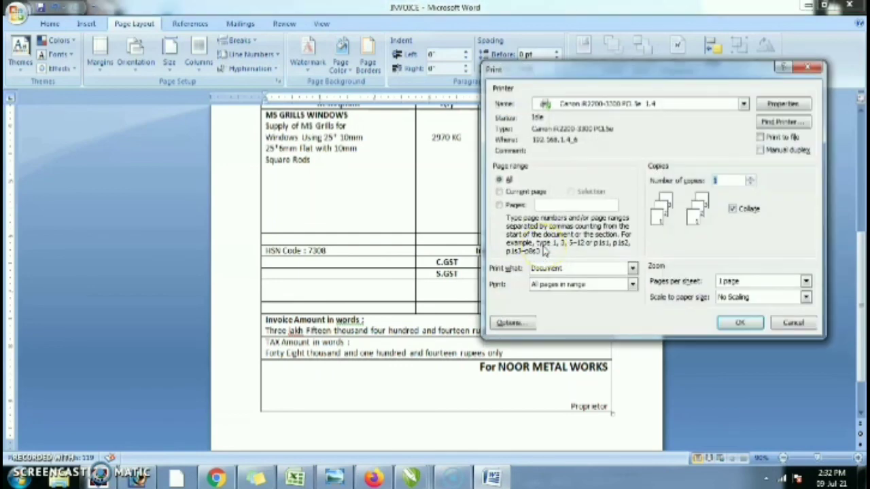
- Send the invoice to the printer, then choose Save As from the Office menu
left_click(738, 323)
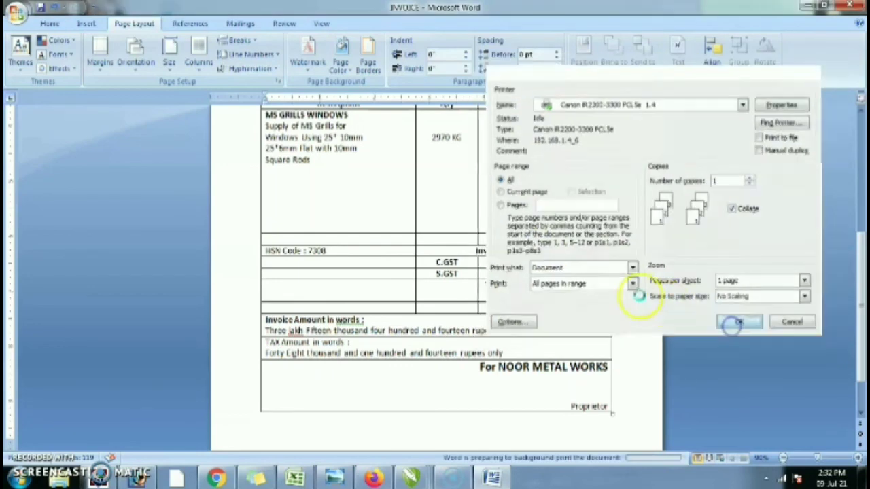
left_click(483, 241)
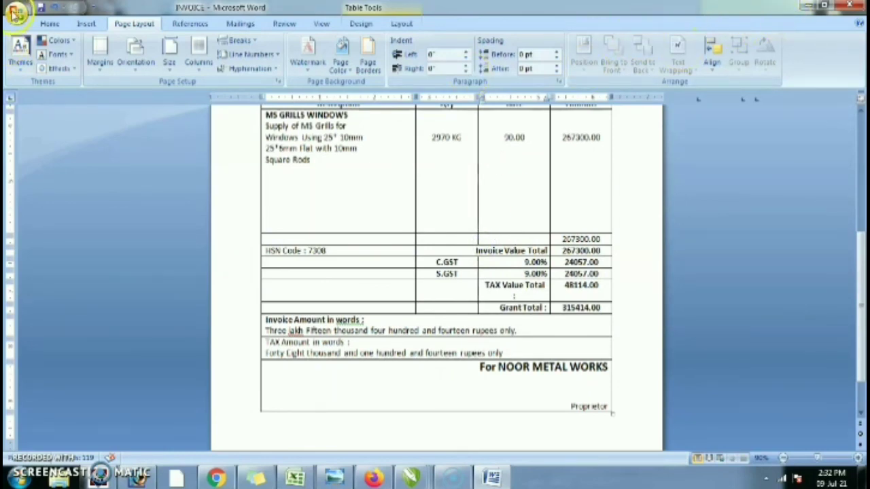
left_click(16, 12)
left_click(40, 121)
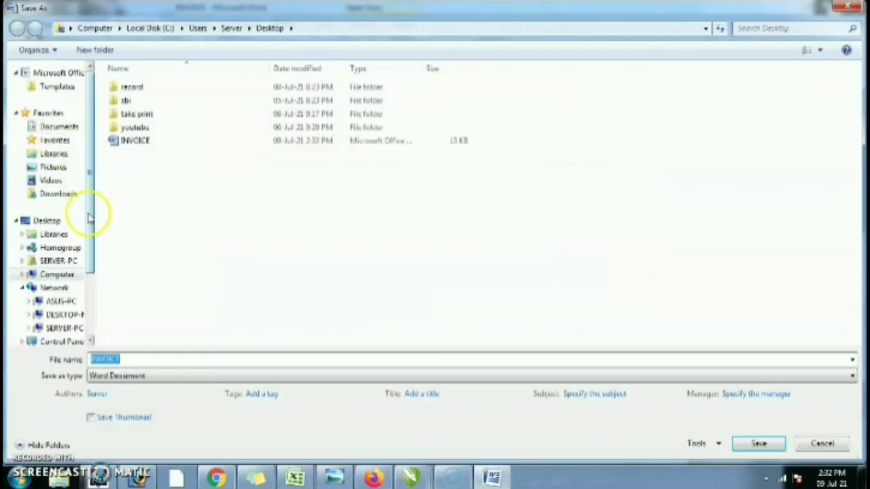